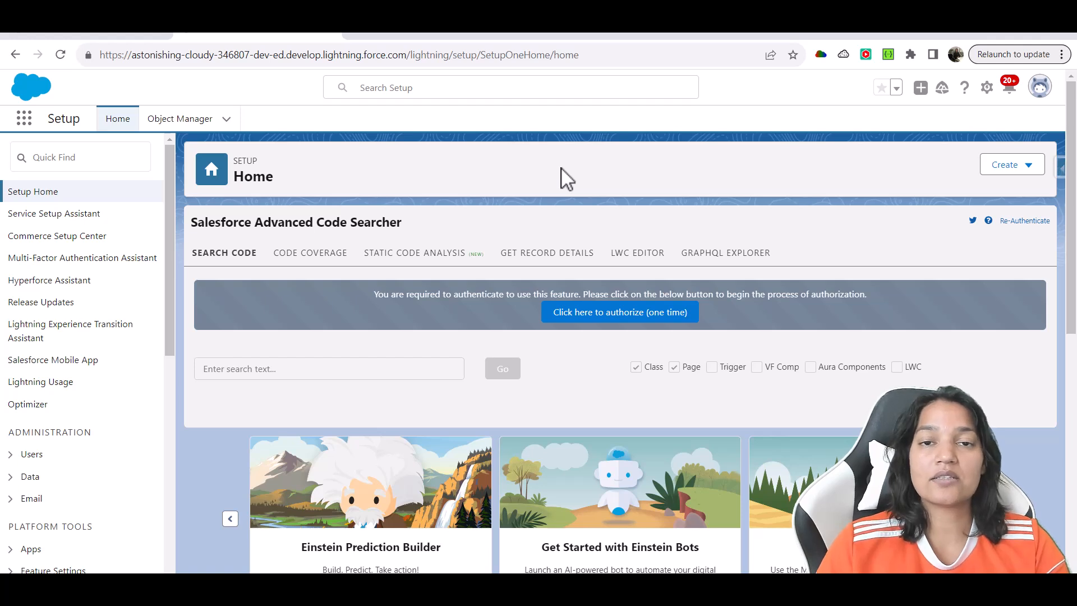
# Step: Open Salesforce Inspector's data export in a new browser tab and run the query "select FIELDS(ALL) from Medical_Appointment__c limit 200"
pyautogui.click(1060, 167)
pyautogui.rightClick(979, 392)
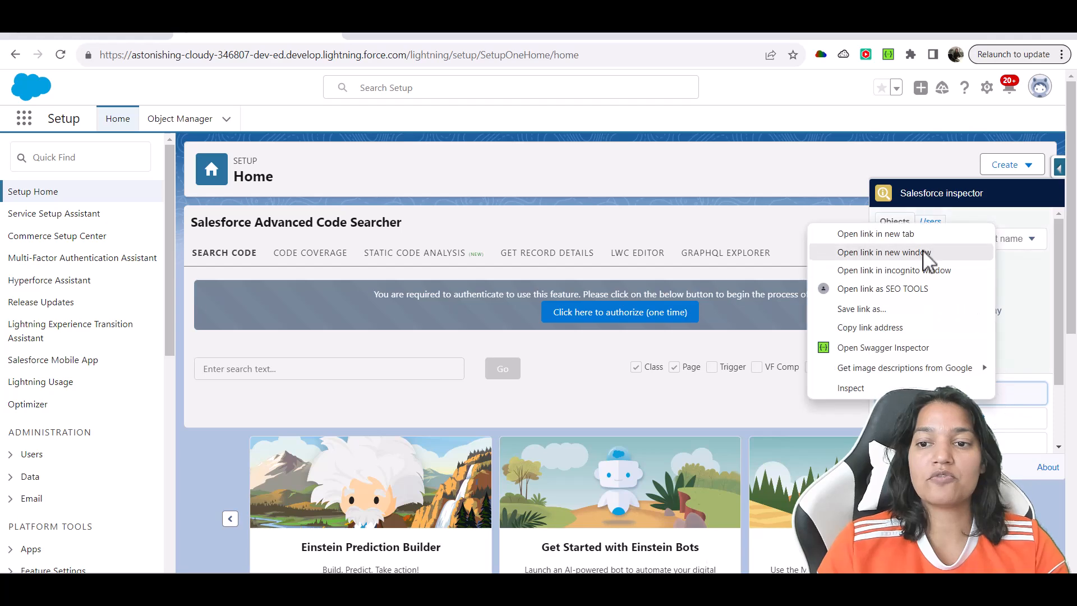
pyautogui.click(926, 238)
pyautogui.click(398, 38)
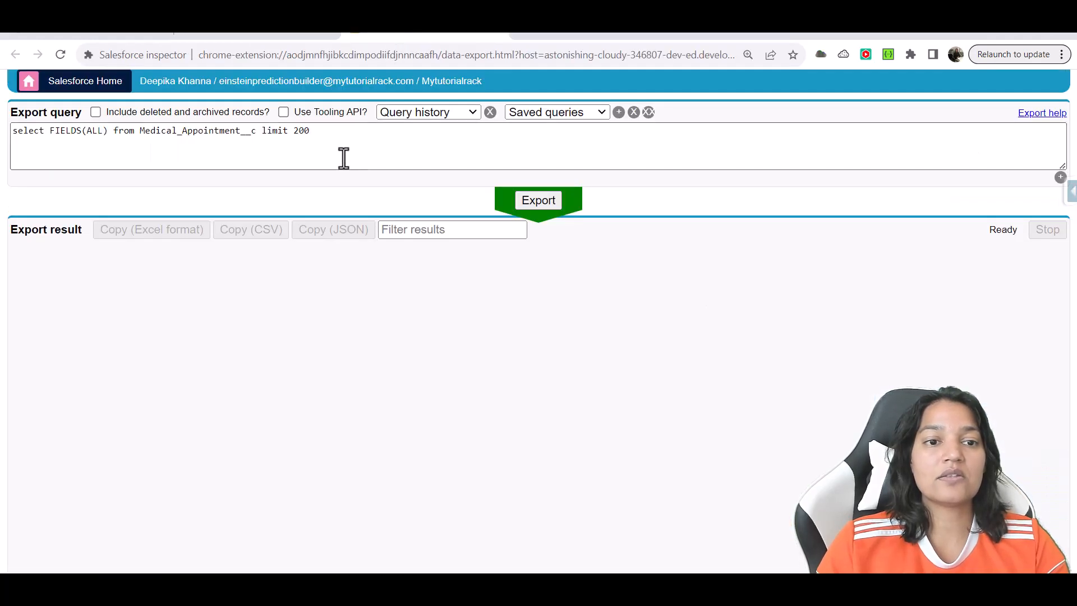
pyautogui.click(543, 207)
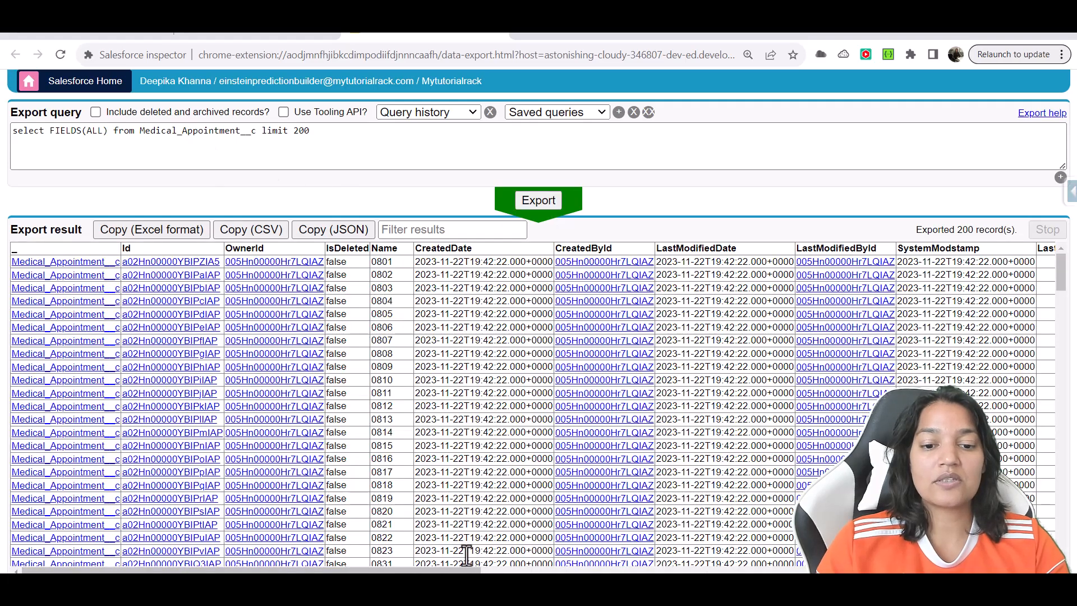
# Step: Examine the No_Show__c column and its values in the exported medical appointment records
pyautogui.moveTo(471, 571); pyautogui.dragTo(784, 570)
pyautogui.hscroll(7, 808, 438)
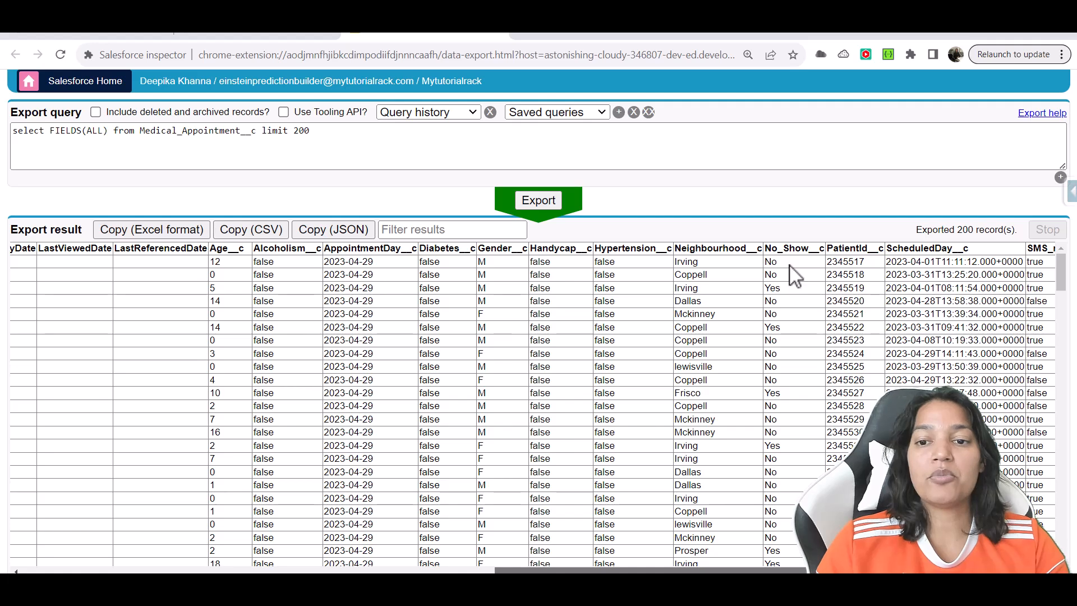
pyautogui.doubleClick(784, 248)
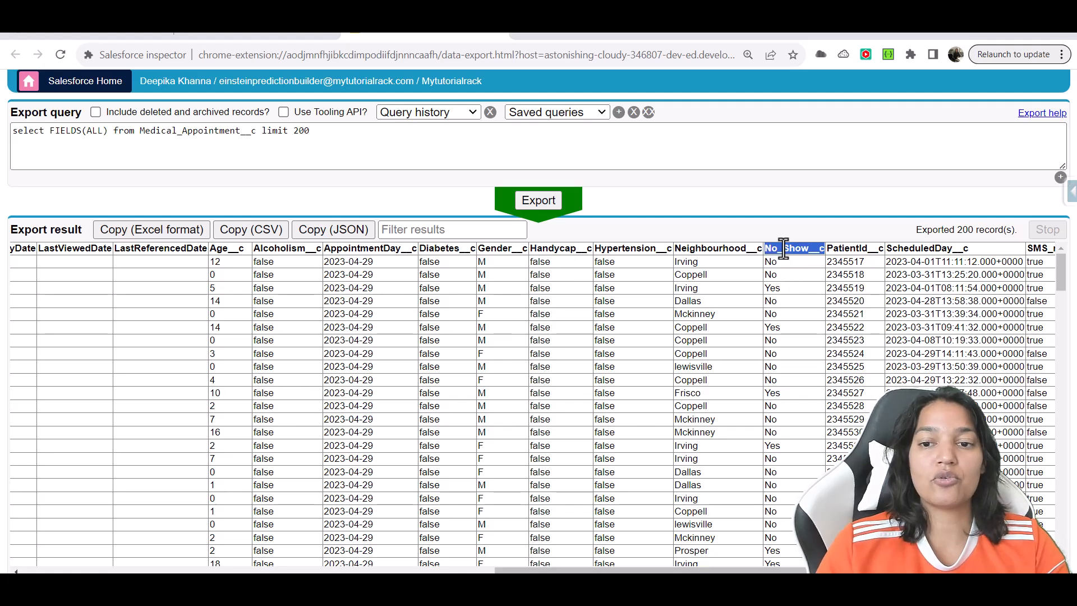
pyautogui.doubleClick(770, 263)
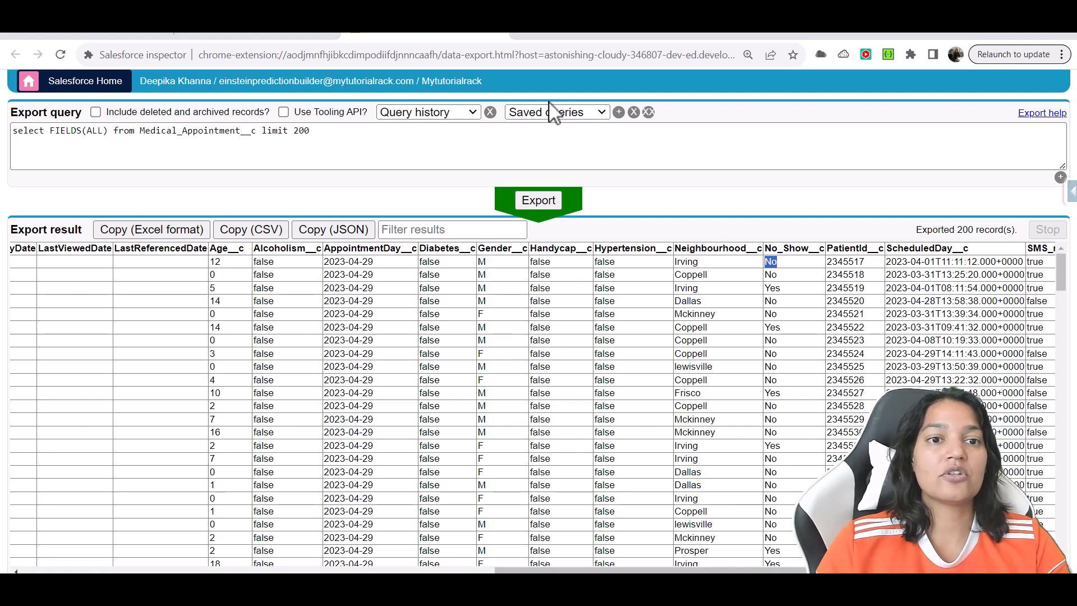
# Step: Return to Salesforce Setup, search for "Einstein Pre" and open the Einstein Prediction Builder page with its predictions list
pyautogui.click(234, 36)
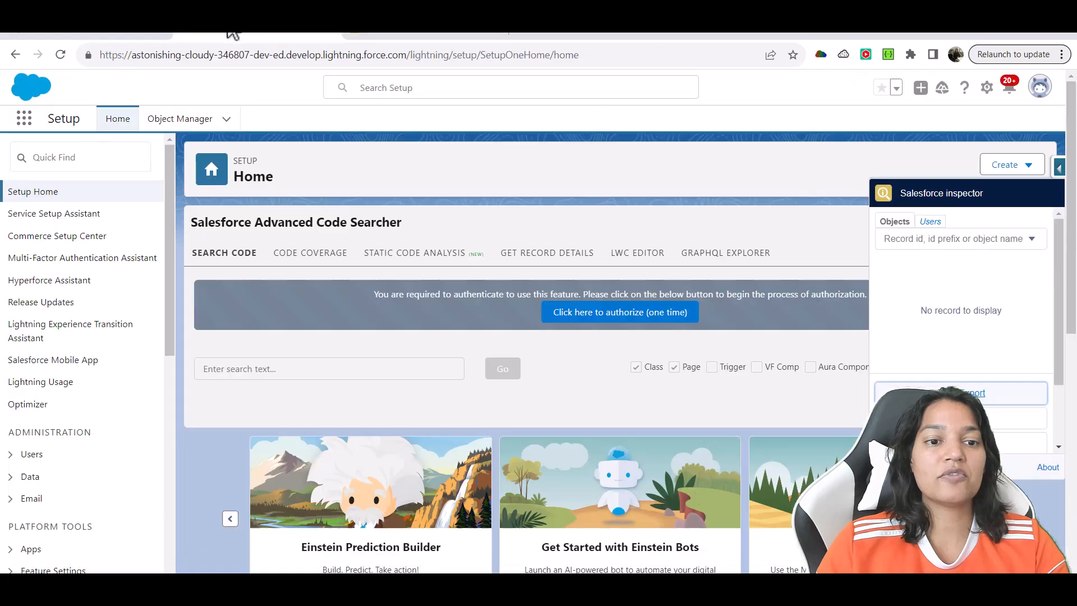
pyautogui.click(52, 157)
pyautogui.write('Einstein Pre')
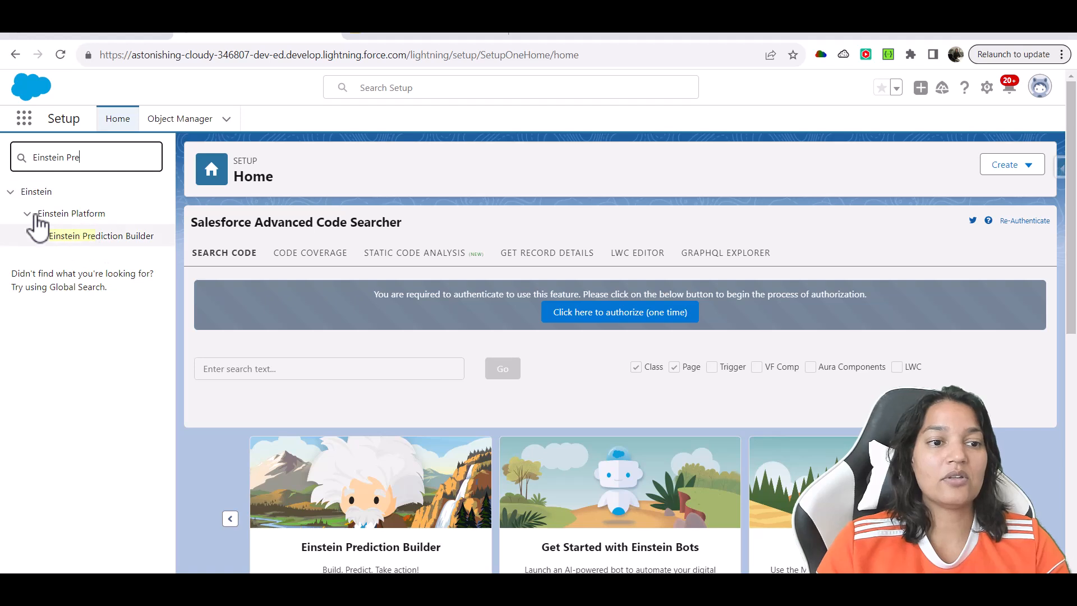
pyautogui.click(102, 236)
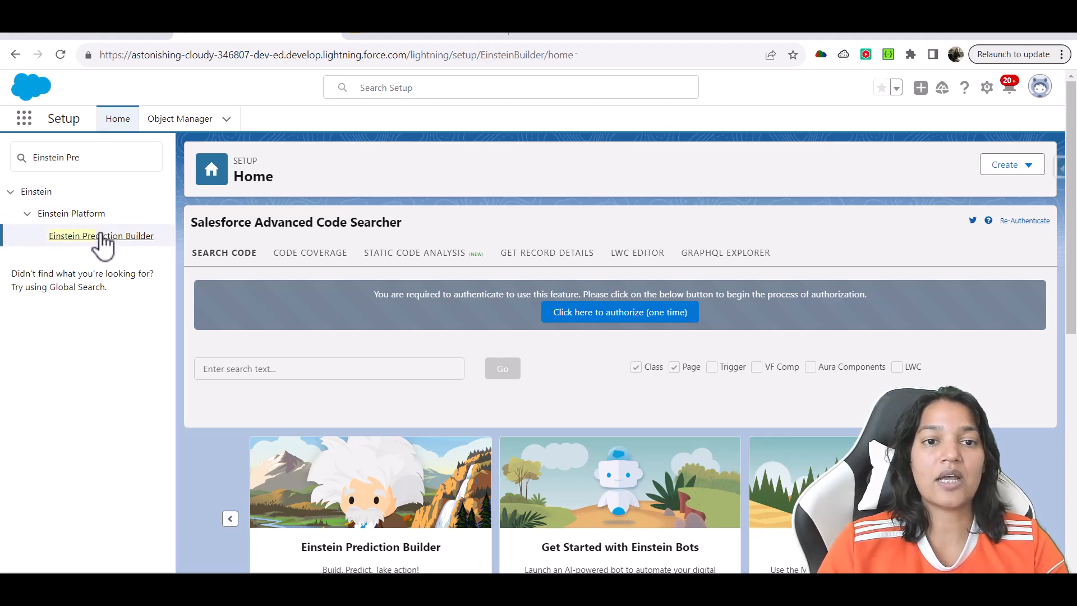
pyautogui.scroll(-2, 1074, 218)
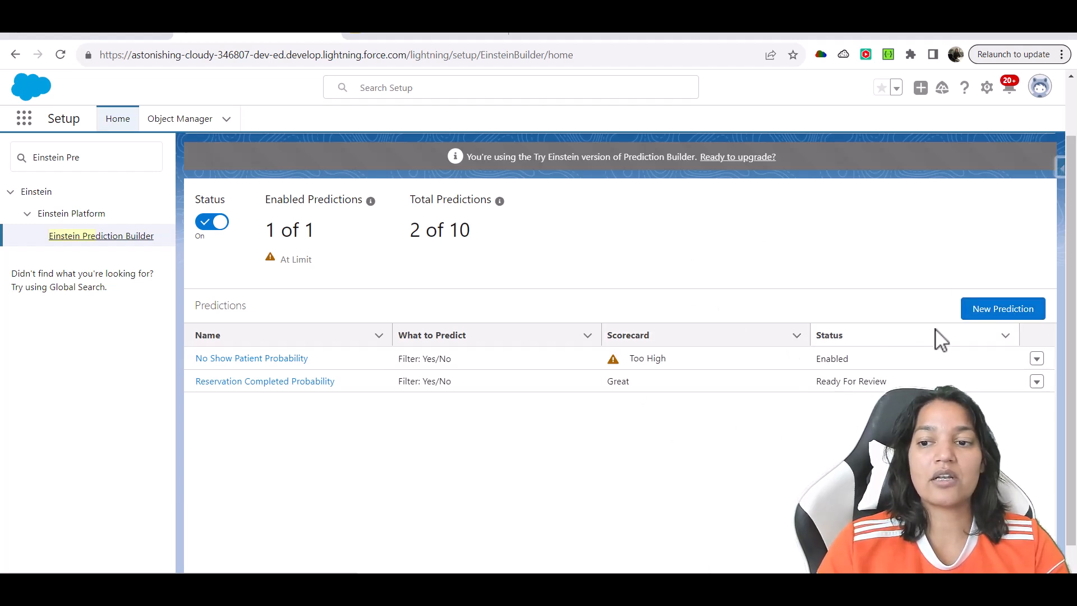
pyautogui.click(992, 318)
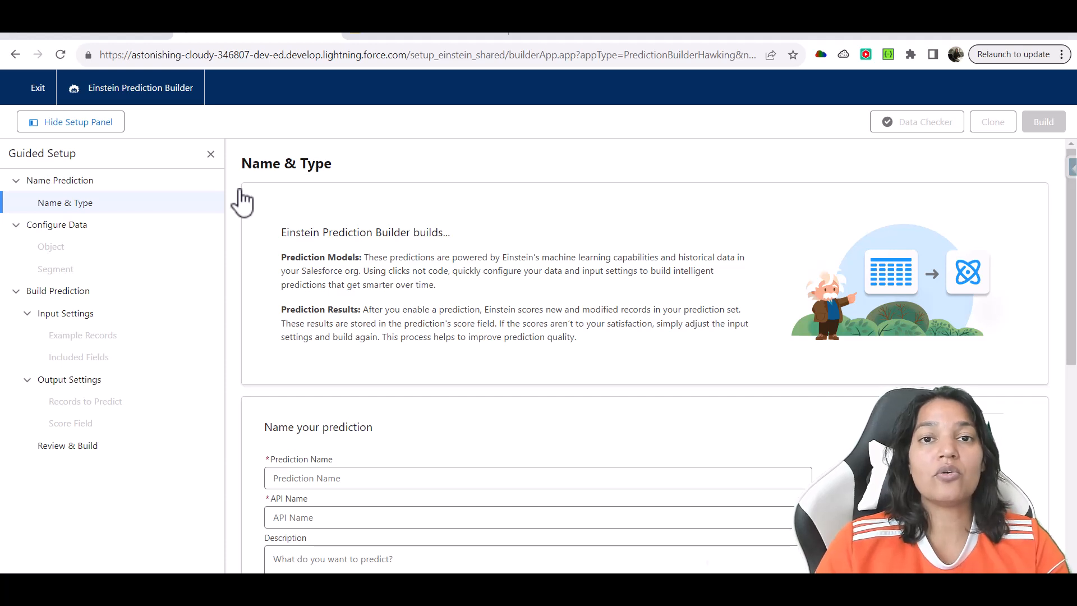
pyautogui.click(15, 54)
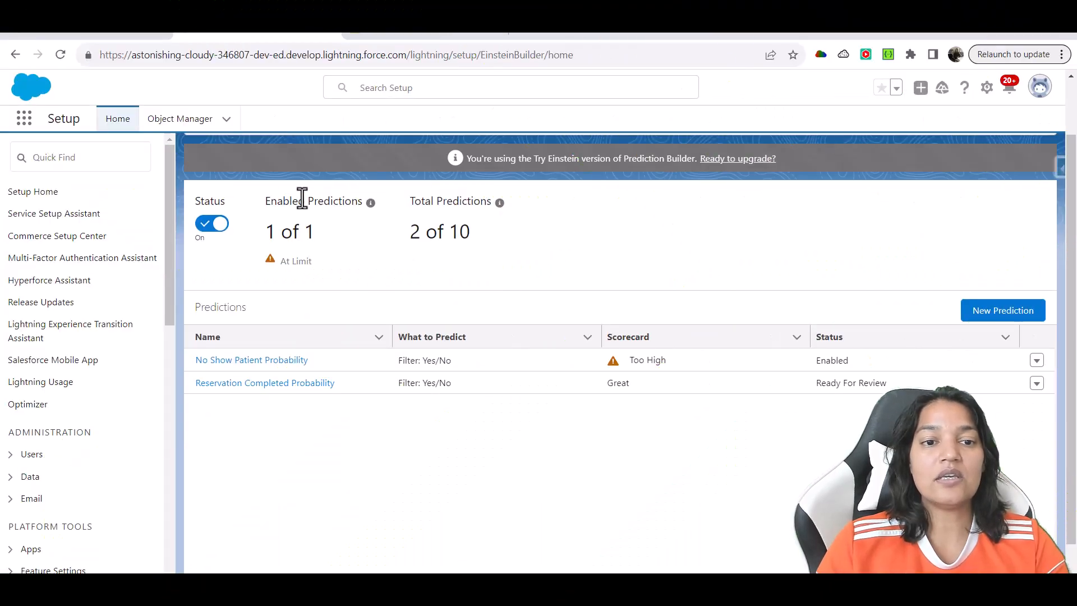
pyautogui.moveTo(267, 202); pyautogui.dragTo(271, 230)
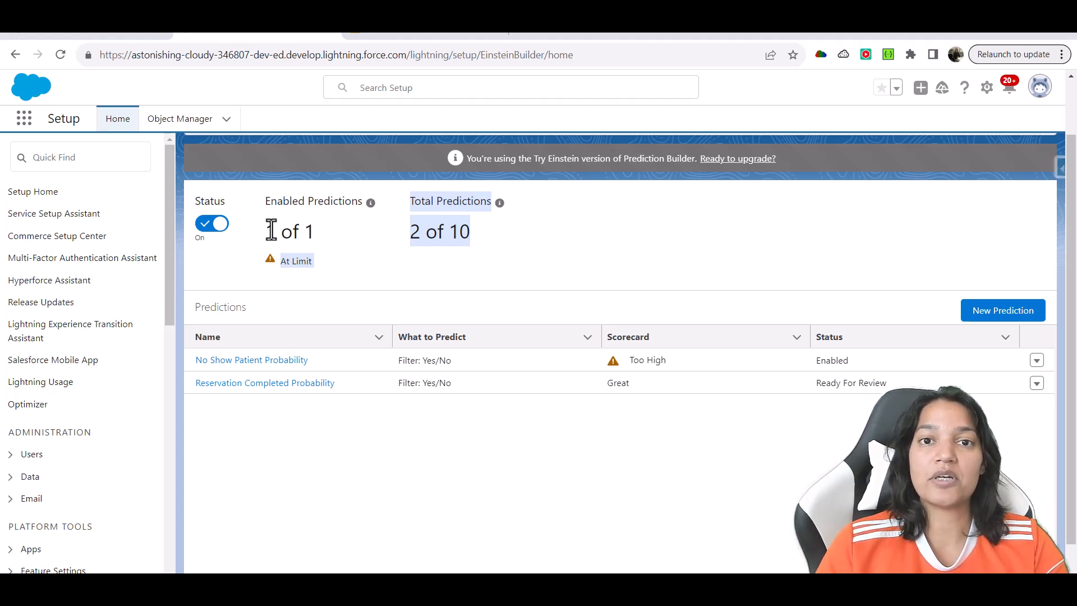
# Step: Start a new prediction and name it "No Show Probability", with the API name No_Show_Probability
pyautogui.click(999, 314)
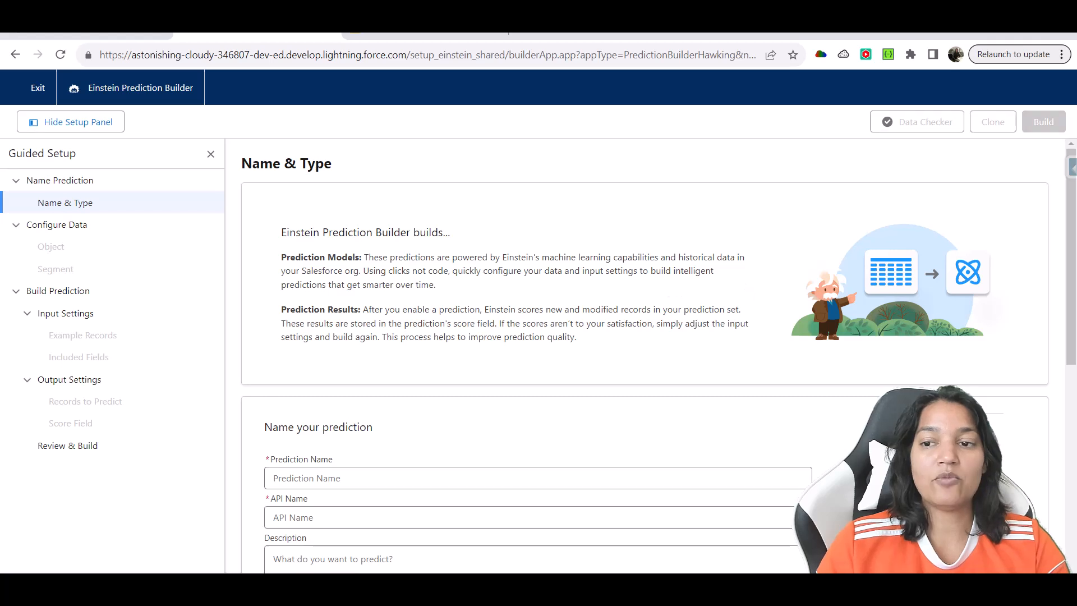
pyautogui.scroll(-2, 1071, 314)
pyautogui.scroll(-2, 1072, 314)
pyautogui.click(372, 298)
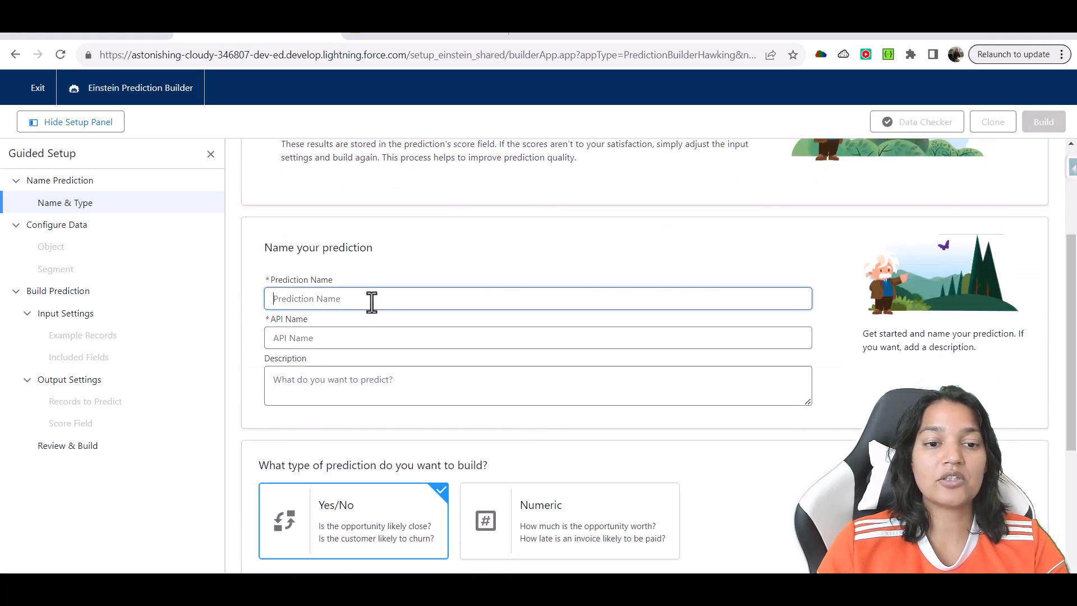
pyautogui.write('No Show Proba')
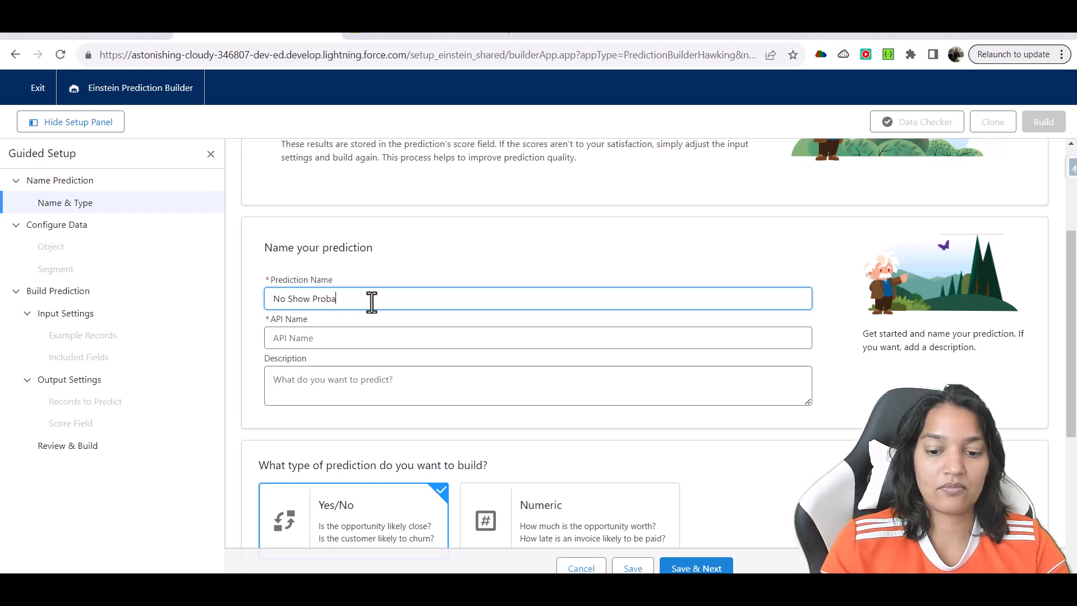
pyautogui.write('bility')
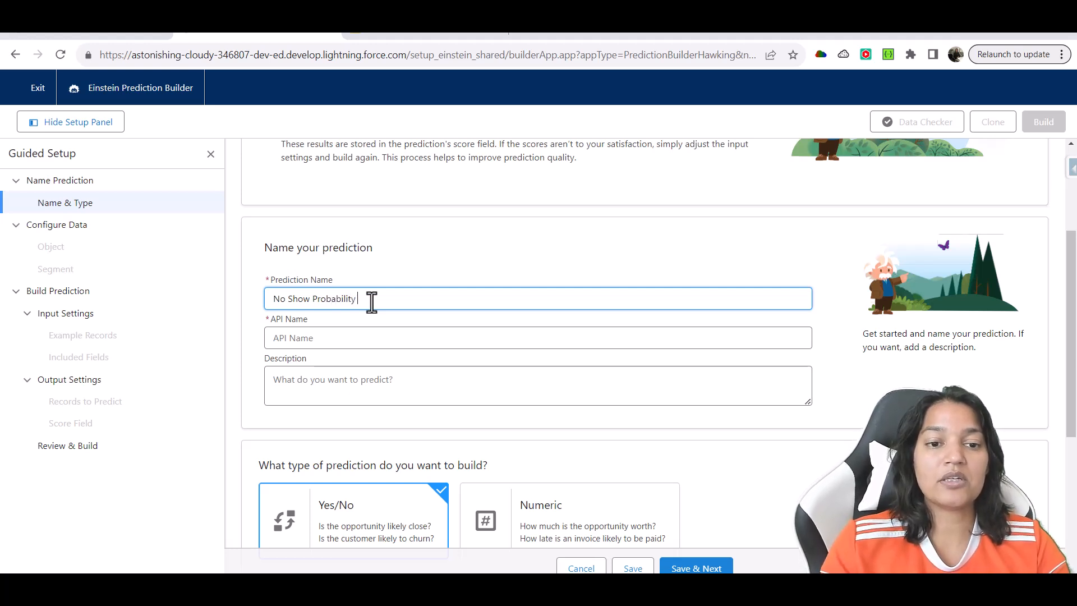
pyautogui.click(319, 339)
# Step: Describe the prediction as "Calculate no show probability", keep the Yes/No type, and save to continue to the object selection
pyautogui.click(361, 389)
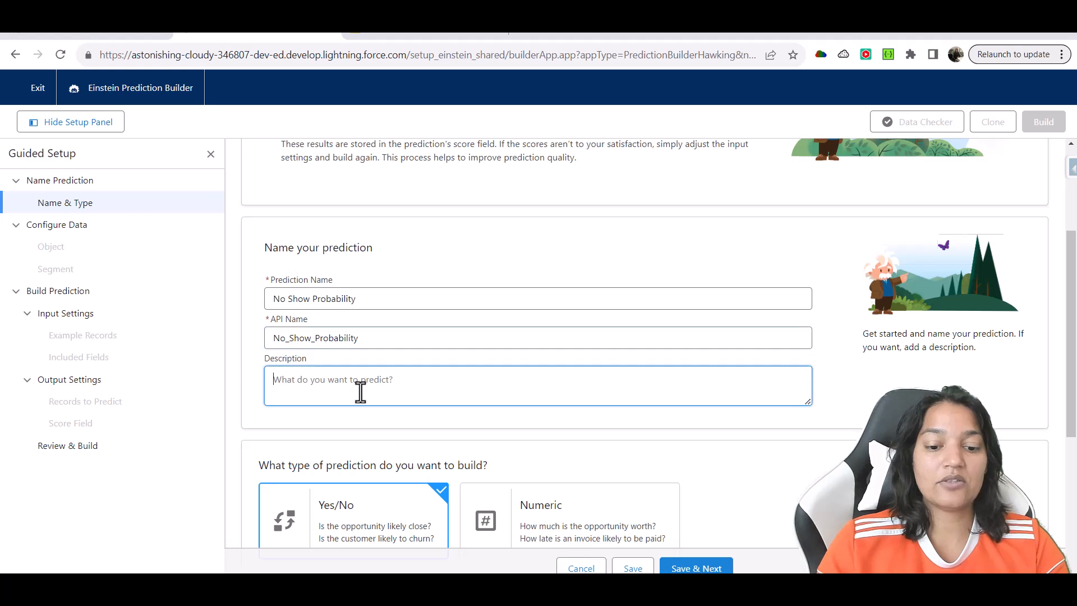
pyautogui.write('W')
pyautogui.press('BackSpace')
pyautogui.write('Calculat')
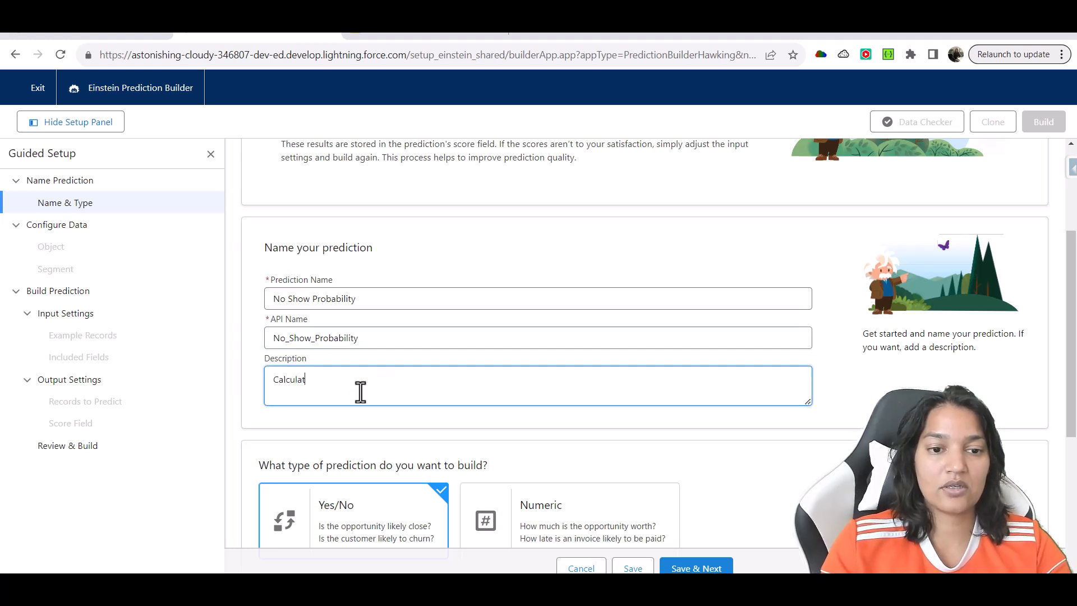
pyautogui.write('e no show probability')
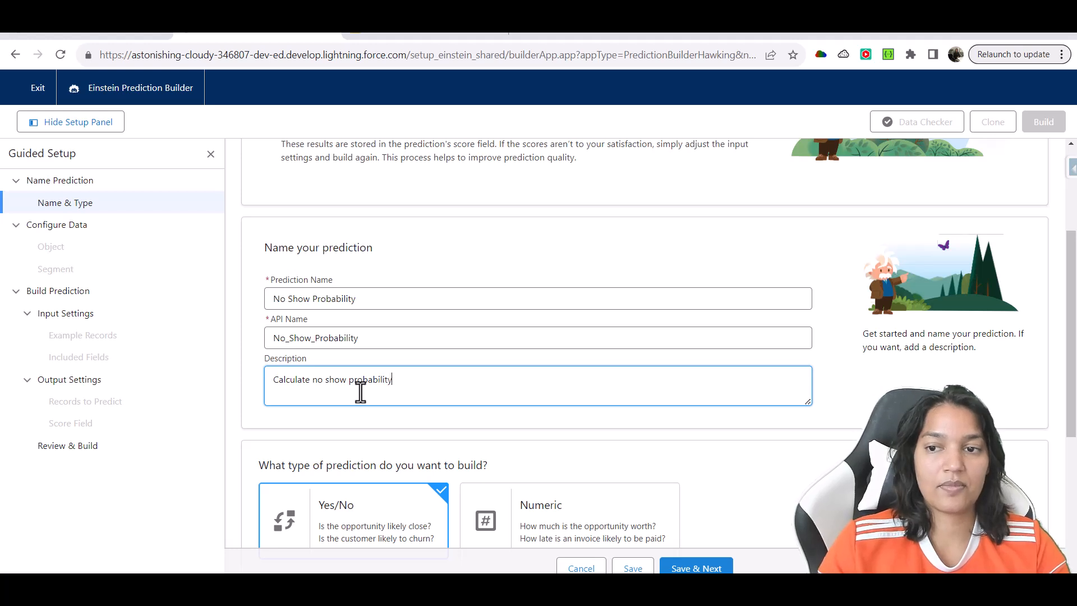
pyautogui.scroll(-3, 590, 383)
pyautogui.moveTo(271, 328); pyautogui.dragTo(480, 330)
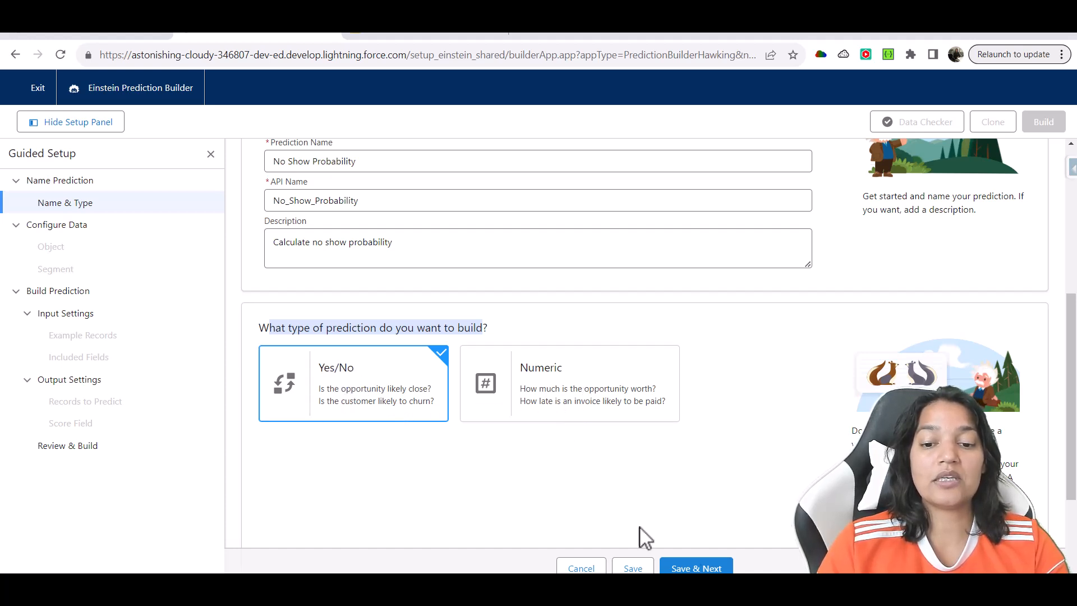
pyautogui.click(697, 569)
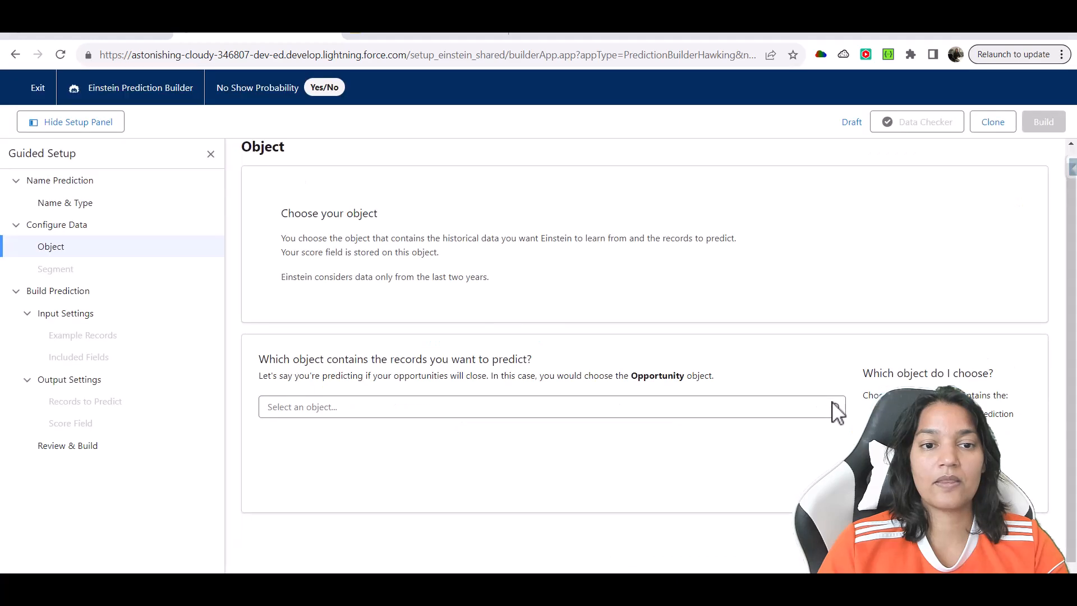
# Step: Choose Medical Appointment as the object containing the records to predict, and save to continue to the Segment settings
pyautogui.moveTo(281, 214); pyautogui.dragTo(384, 214)
pyautogui.click(335, 407)
pyautogui.write('med')
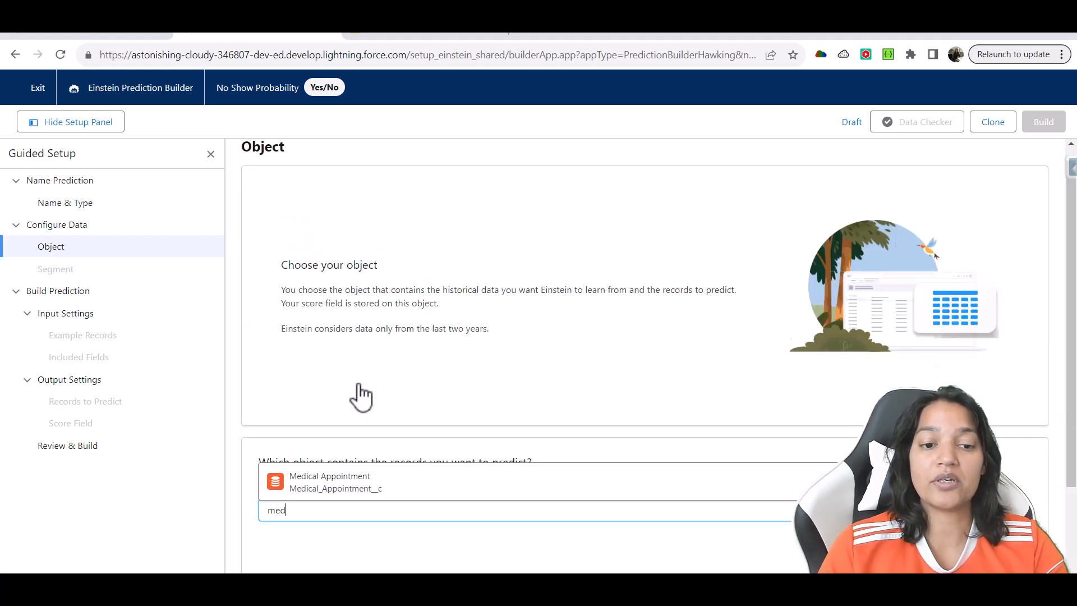
pyautogui.click(361, 481)
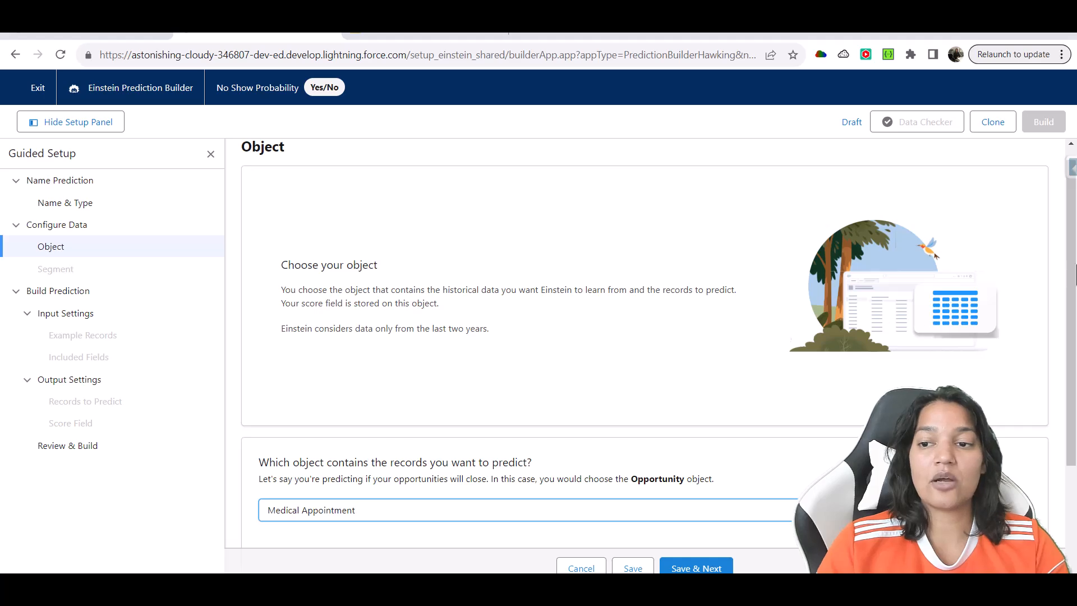
pyautogui.moveTo(1076, 332); pyautogui.dragTo(1075, 430)
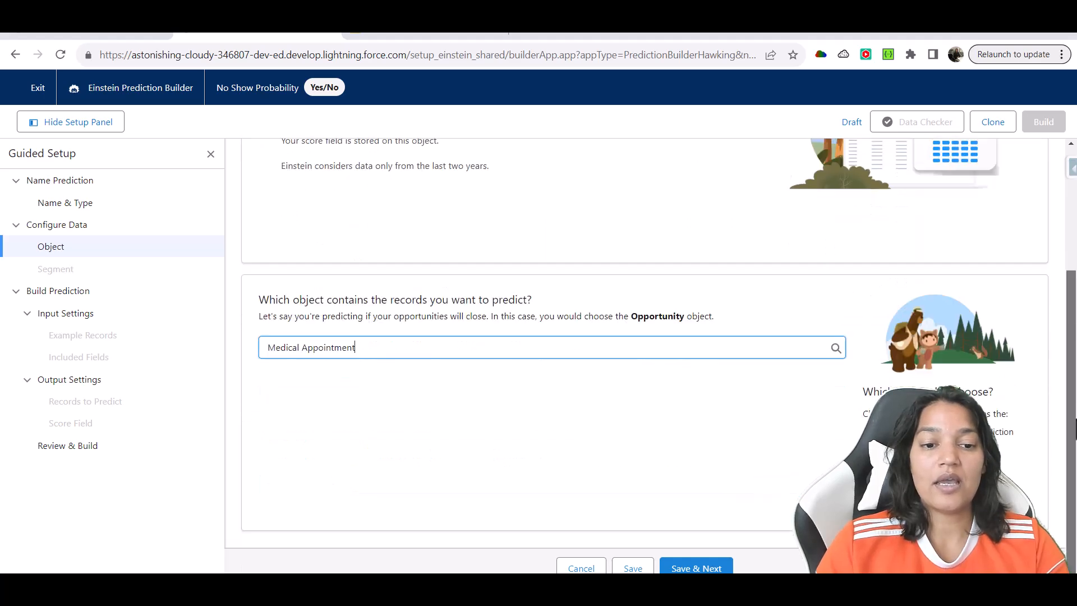
pyautogui.click(709, 569)
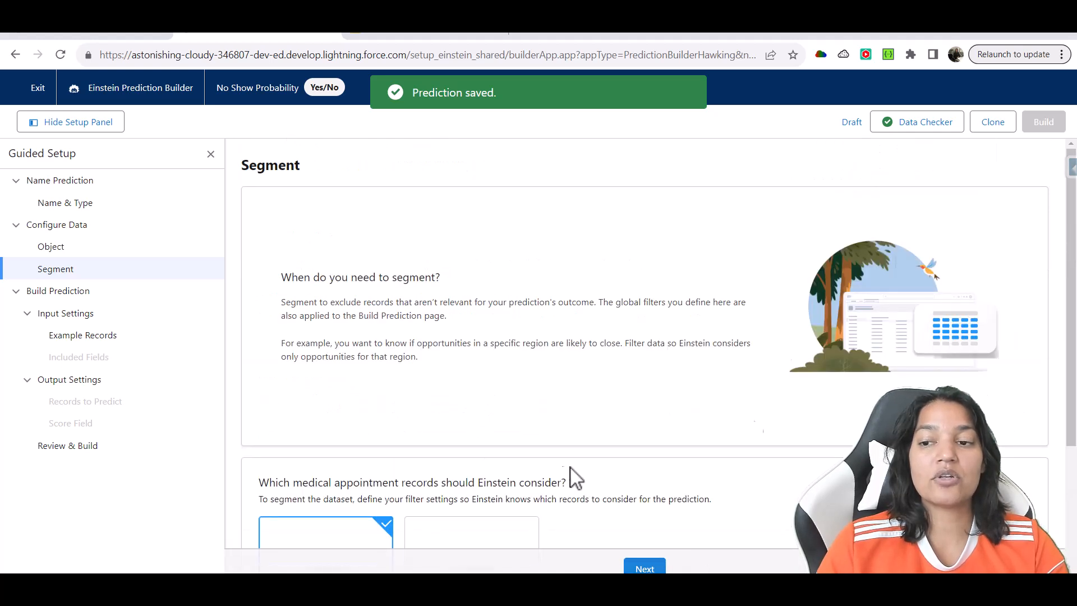
pyautogui.moveTo(1072, 361); pyautogui.dragTo(1072, 400)
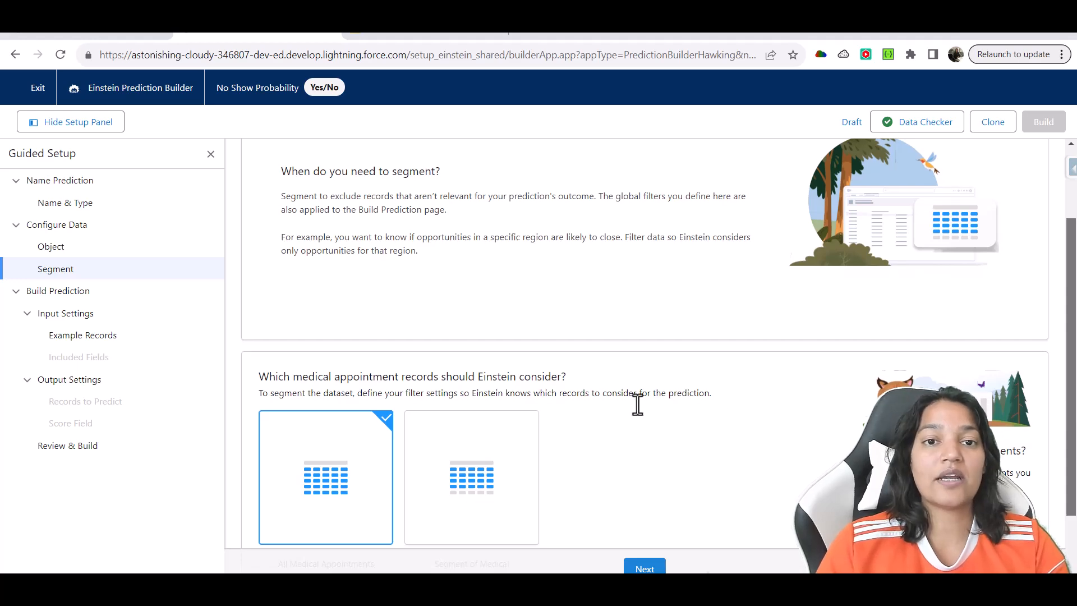
# Step: Switch back to Salesforce Inspector's data export and run the query "select id from Medical_Appointment__c" without a limit
pyautogui.click(404, 35)
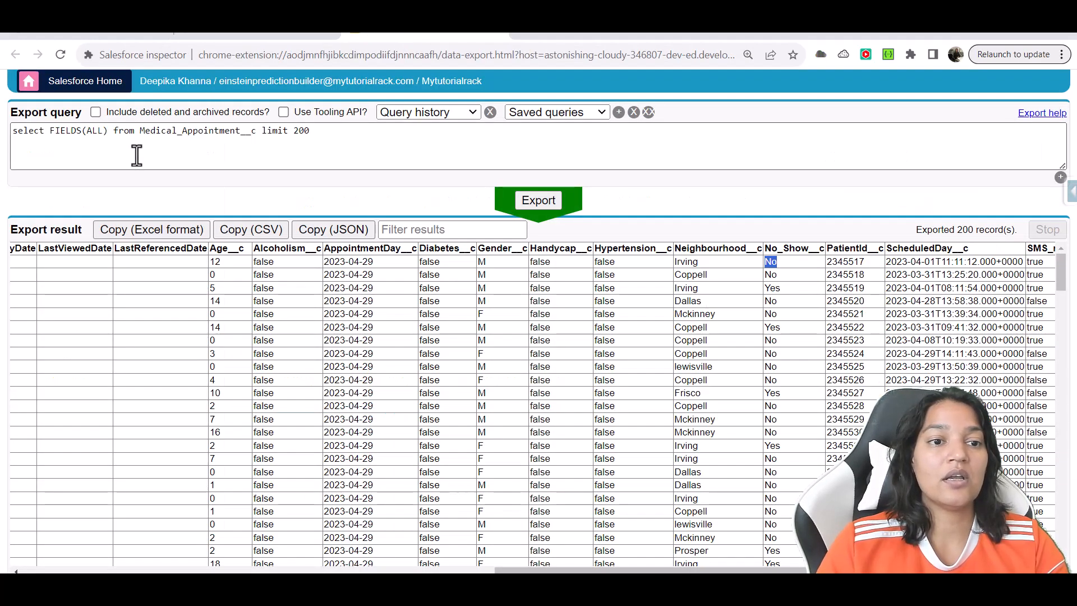
pyautogui.moveTo(108, 137); pyautogui.dragTo(52, 140)
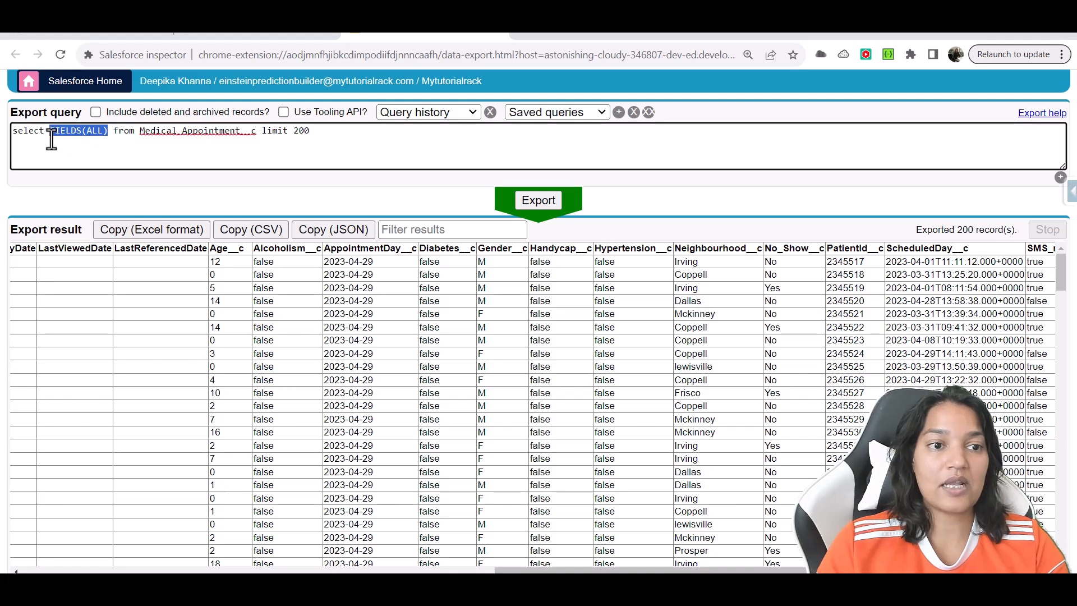
pyautogui.write('id')
pyautogui.click(290, 133)
pyautogui.press('BackSpace')
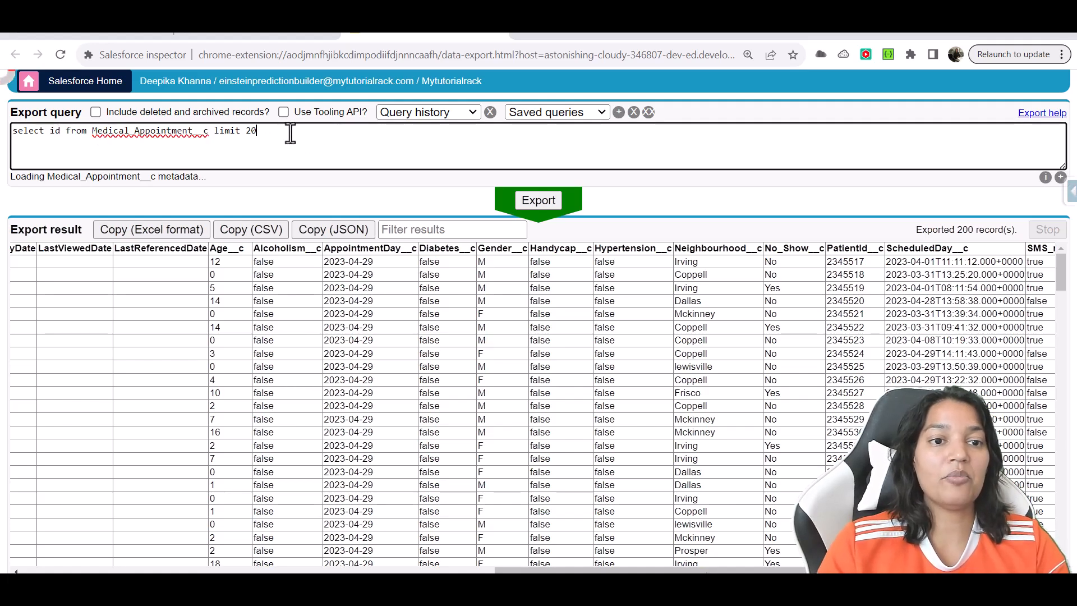
pyautogui.press('BackSpace')
pyautogui.press('BackSpace')
pyautogui.press('BackSpace')
pyautogui.press('BackSpace')
pyautogui.press('BackSpace')
pyautogui.press('BackSpace')
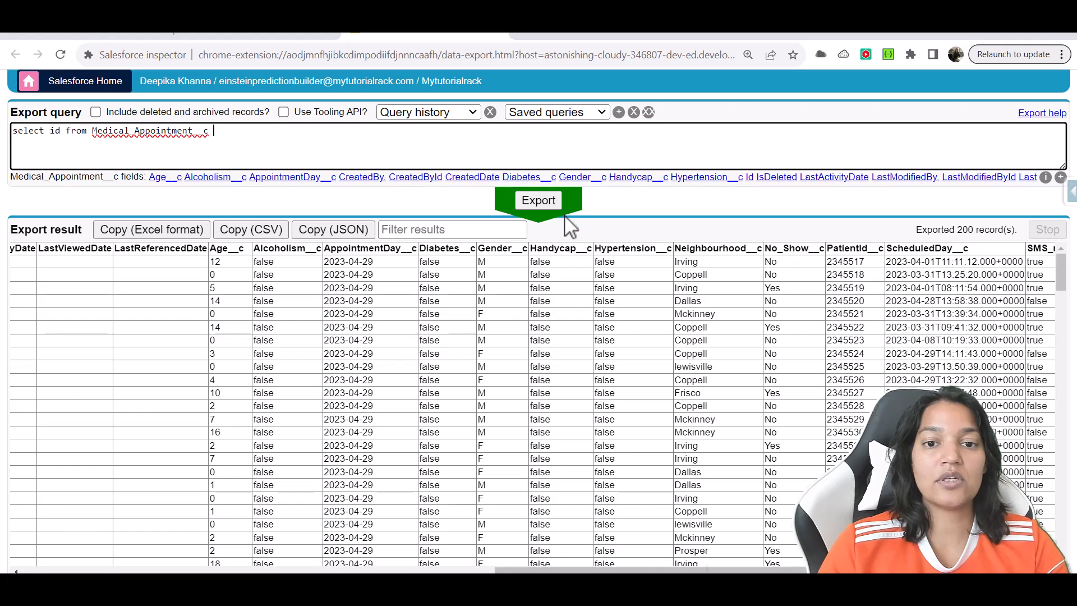
pyautogui.click(551, 197)
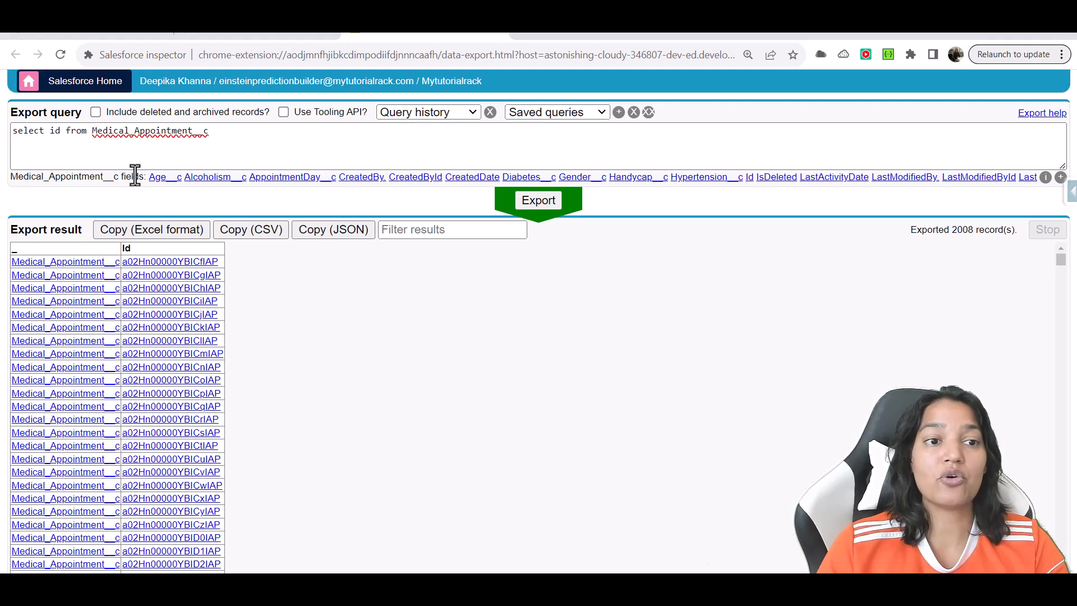
# Step: Add the No_Show__c field to the select list of the Medical_Appointment__c export query
pyautogui.click(62, 135)
pyautogui.write(',no')
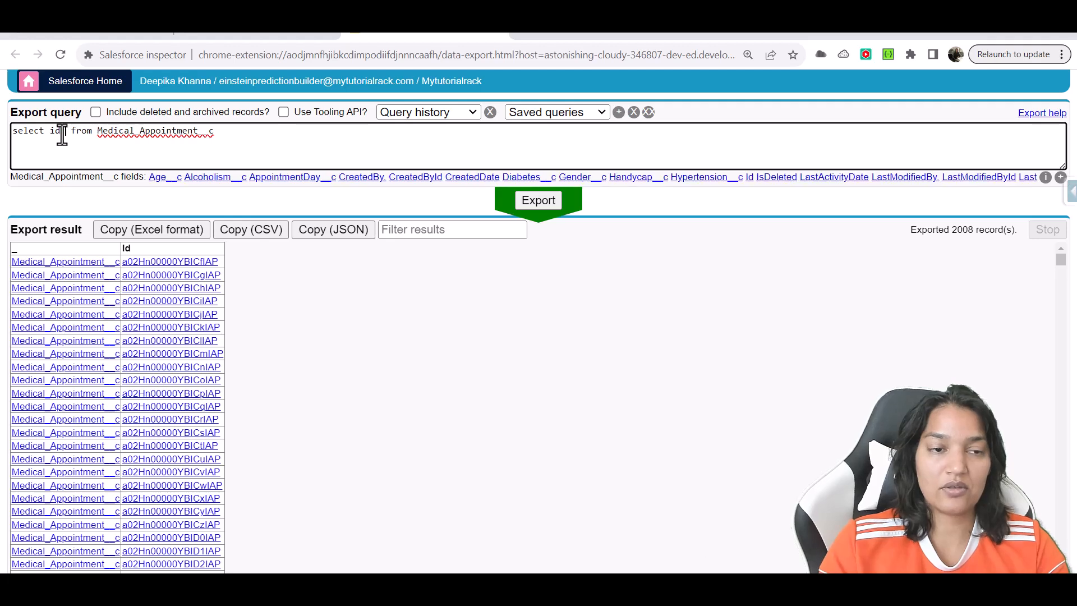
pyautogui.click(184, 178)
pyautogui.press('BackSpace')
pyautogui.press('BackSpace')
# Step: Filter the query with "where No_Show__c =null" and export the matching Medical_Appointment__c records
pyautogui.click(288, 133)
pyautogui.write('where no')
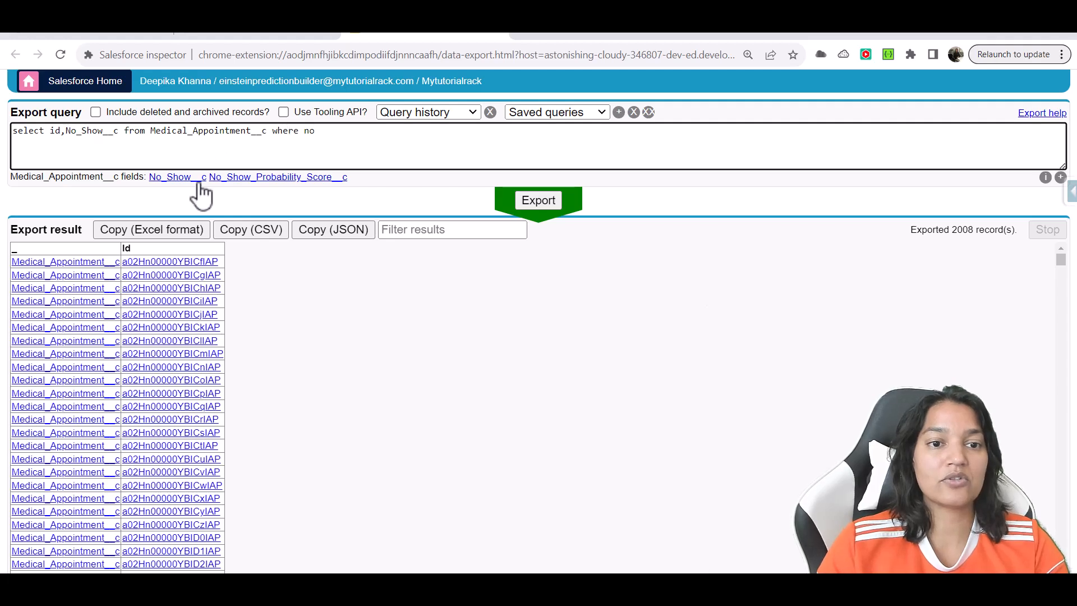
pyautogui.click(200, 180)
pyautogui.write('=nu')
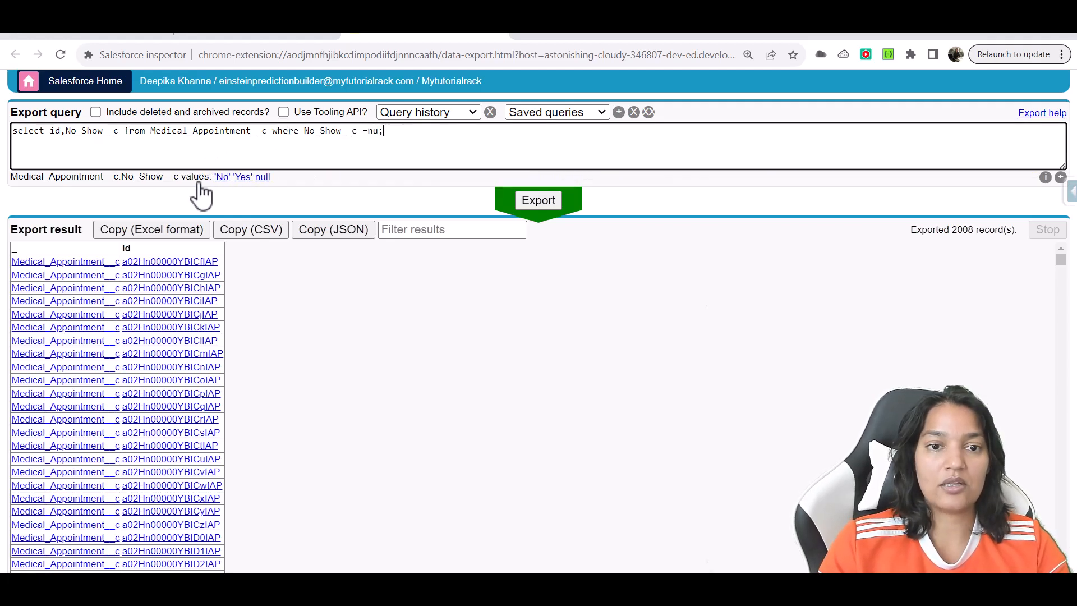
pyautogui.write('ll')
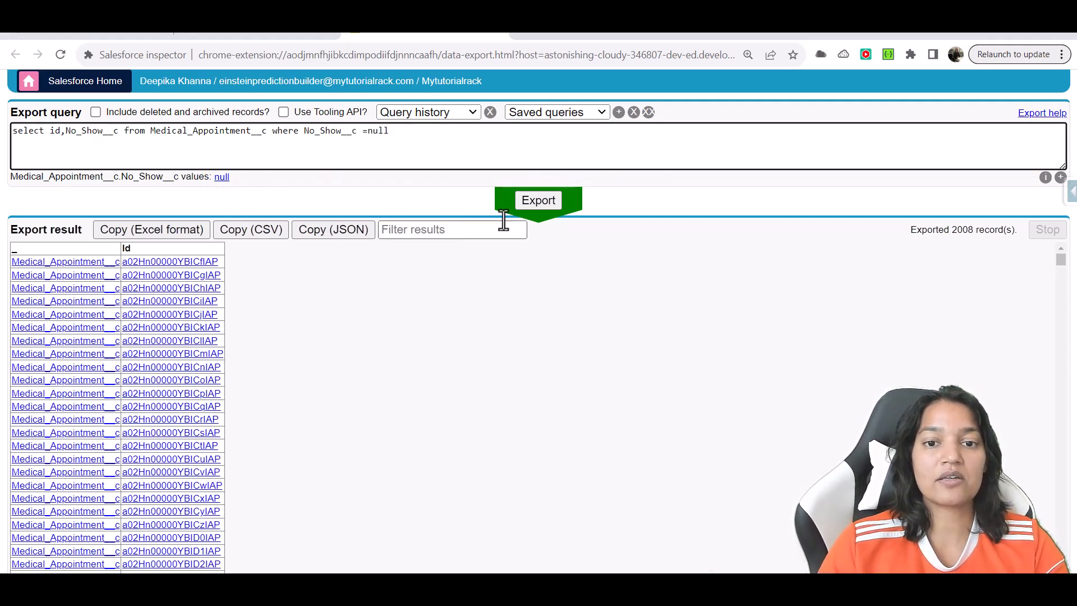
pyautogui.click(538, 201)
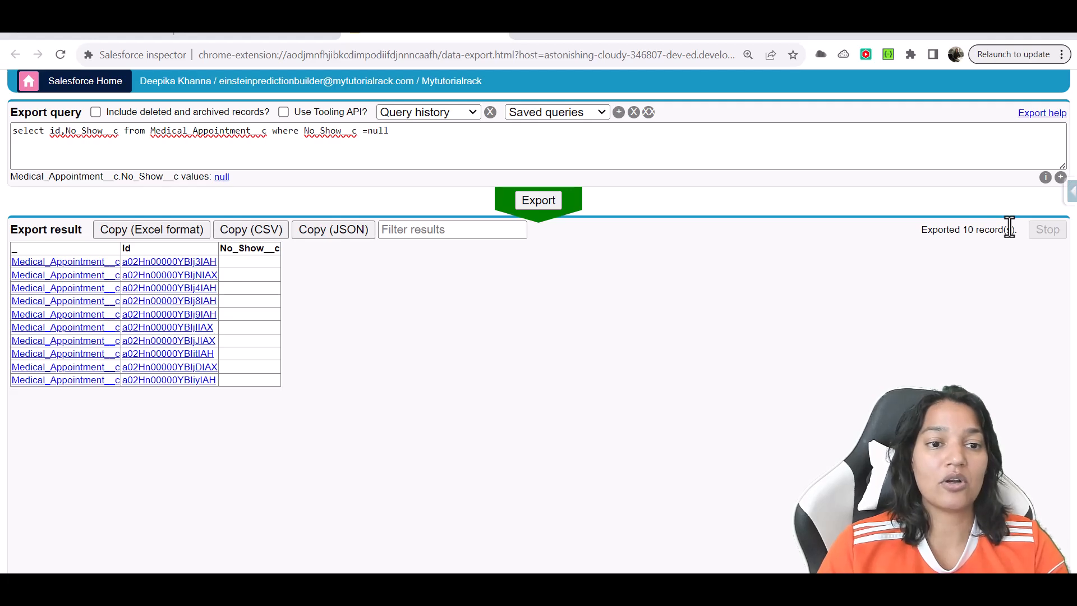
# Step: Switch back to Einstein Prediction Builder, keep All Medical Appointments as the records to consider, and continue to Example Records
pyautogui.click(294, 36)
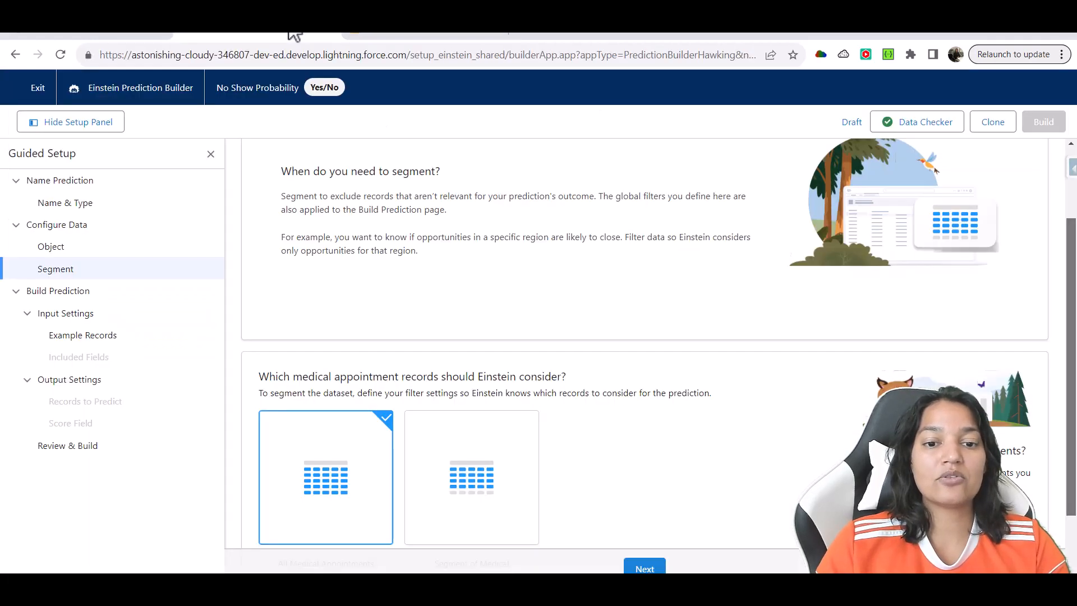
pyautogui.moveTo(277, 378); pyautogui.dragTo(569, 382)
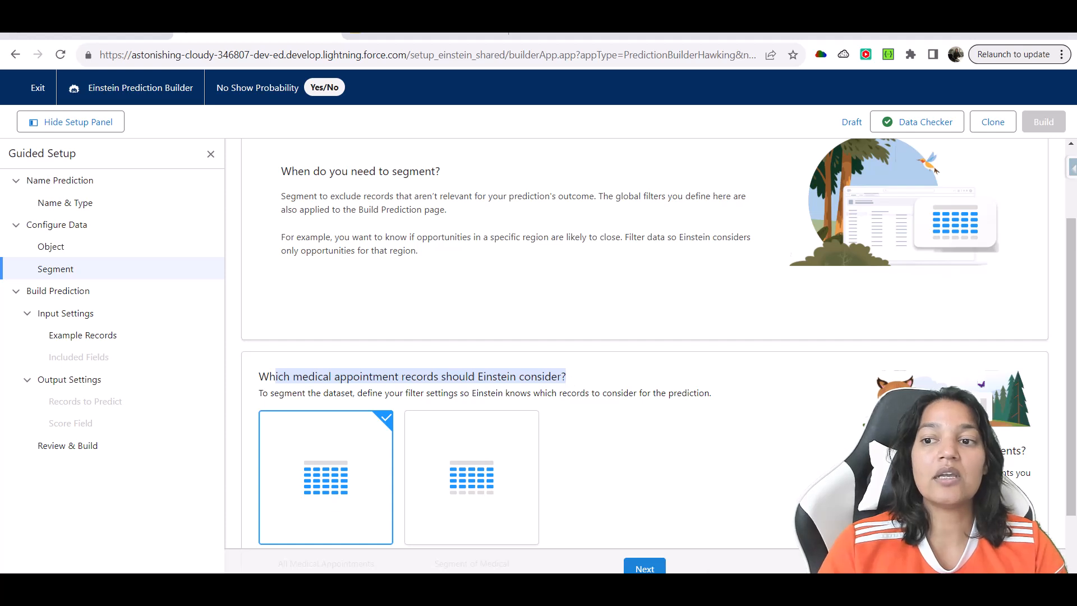
pyautogui.moveTo(1075, 352); pyautogui.dragTo(1074, 409)
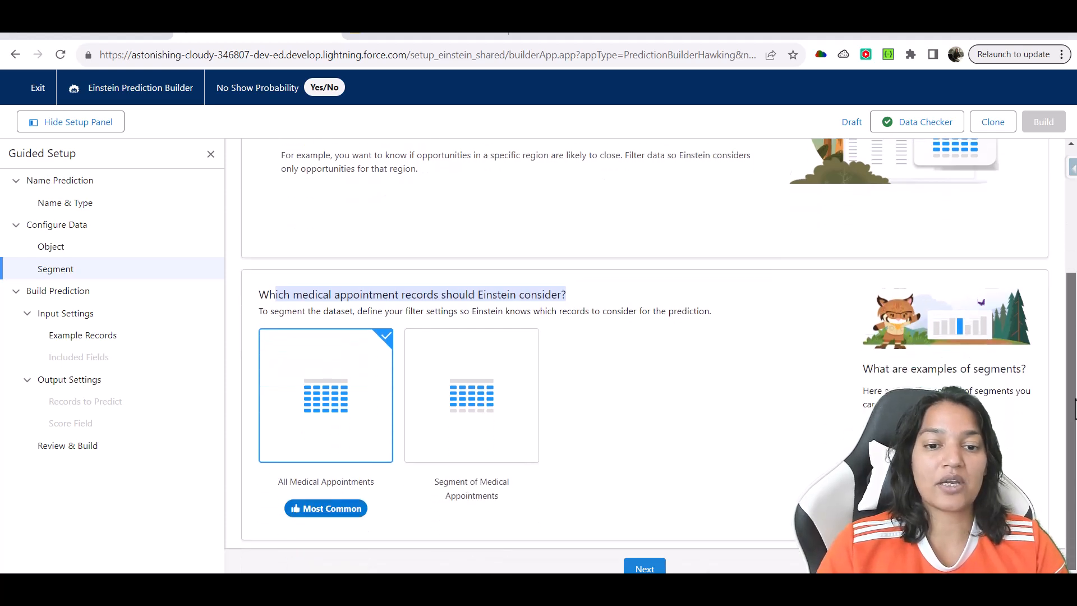
pyautogui.moveTo(272, 484); pyautogui.dragTo(375, 489)
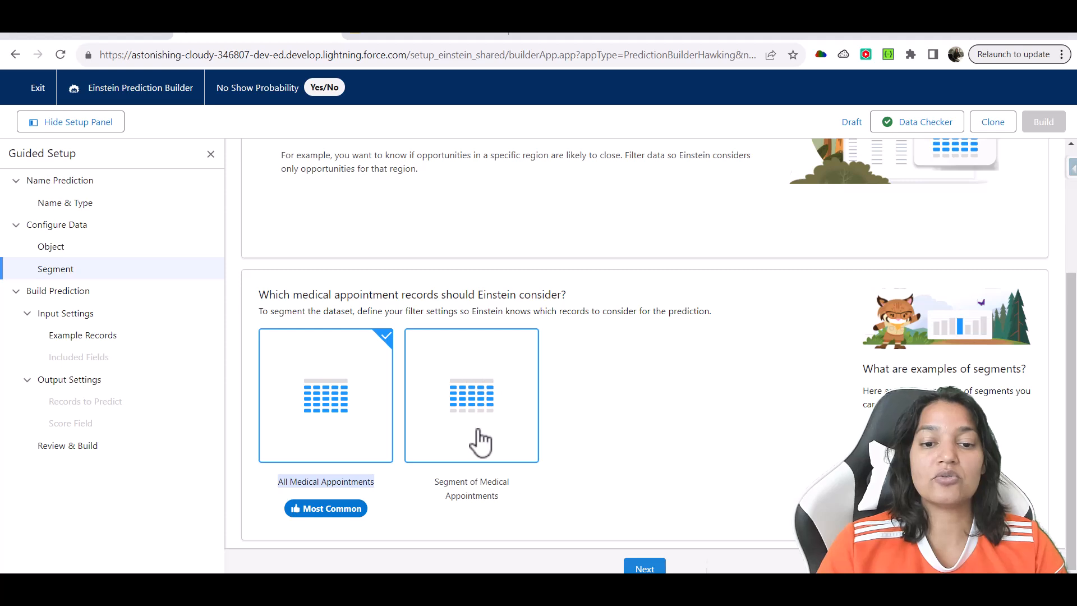
pyautogui.scroll(-1, 1073, 337)
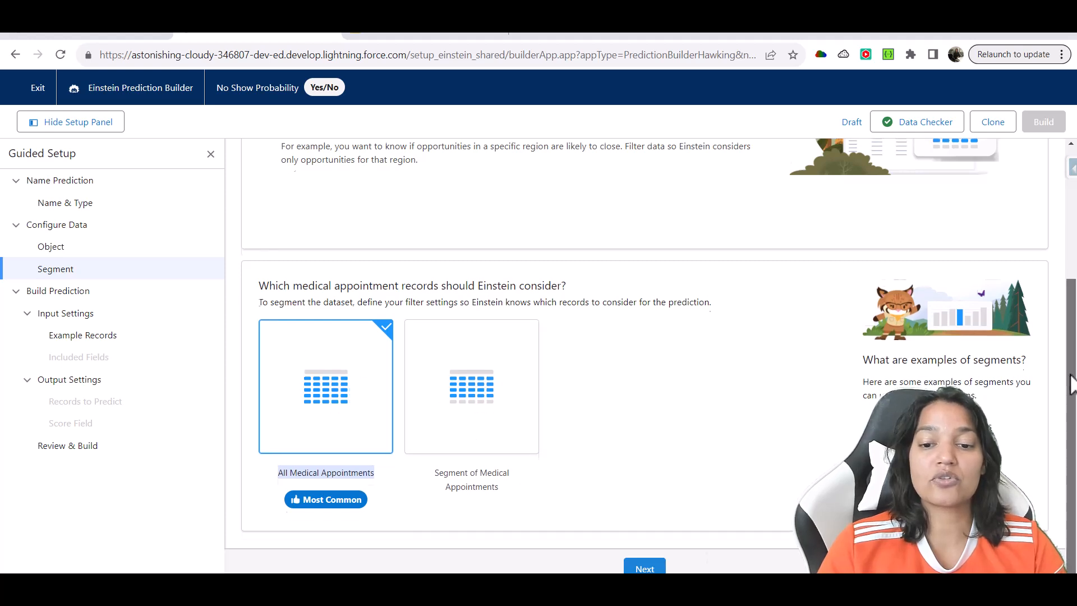
pyautogui.click(648, 568)
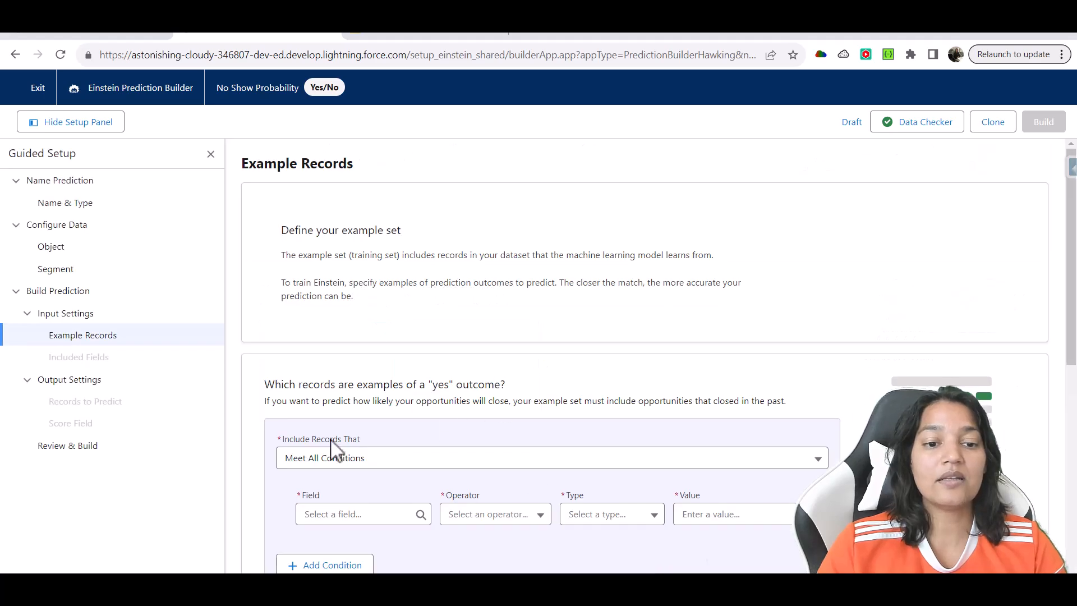
# Step: Define the "yes" outcome examples as records where No Show equals the picklist value Yes
pyautogui.moveTo(432, 486); pyautogui.dragTo(469, 486)
pyautogui.moveTo(1070, 313); pyautogui.dragTo(1071, 367)
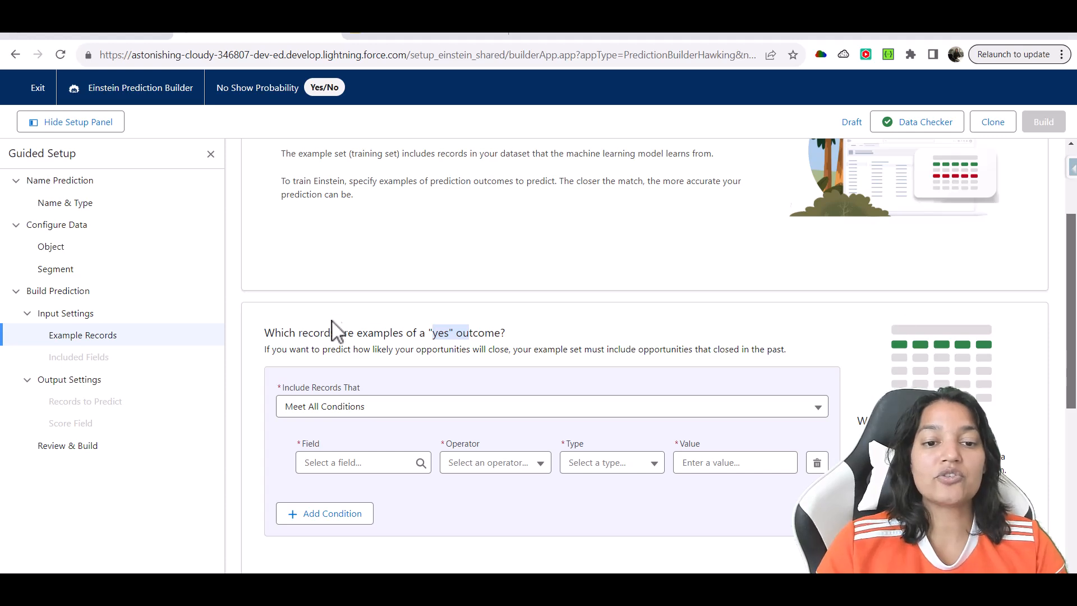
pyautogui.scroll(-2, 463, 332)
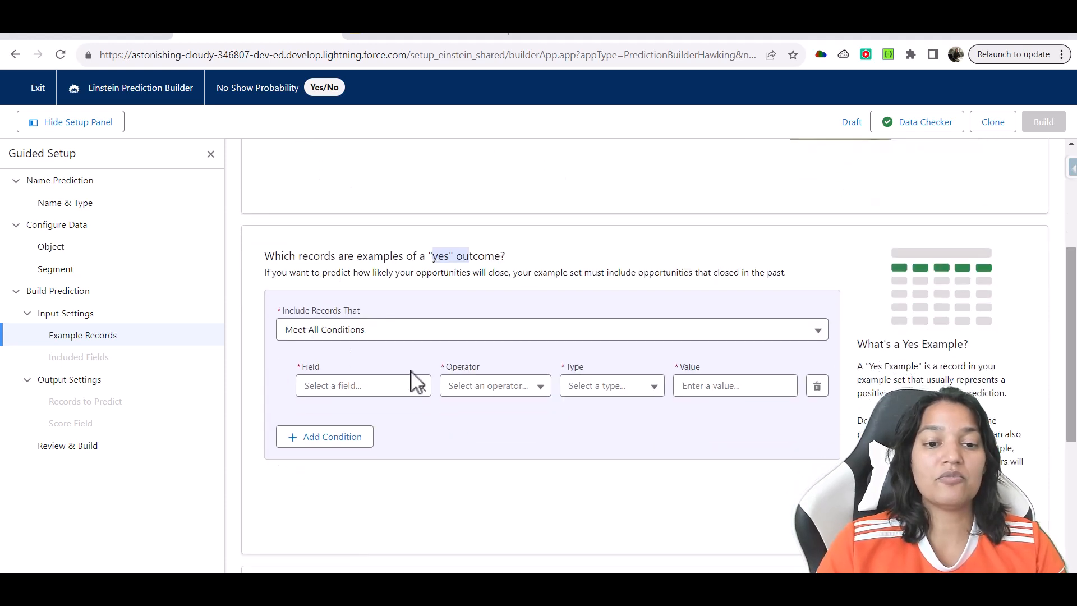
pyautogui.click(381, 386)
pyautogui.write('No')
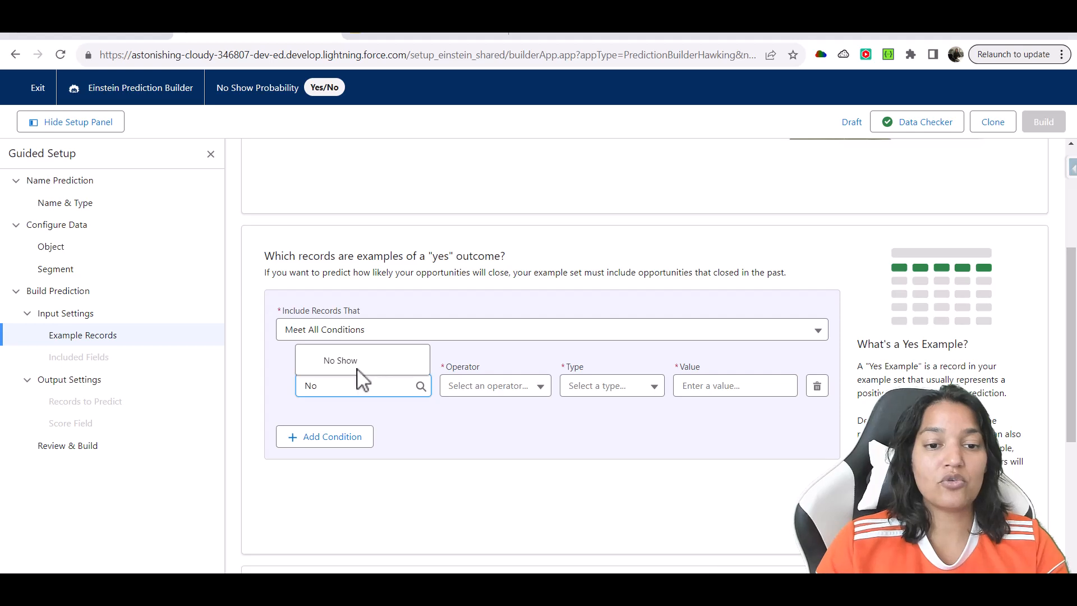
pyautogui.click(397, 365)
pyautogui.click(508, 390)
pyautogui.click(486, 418)
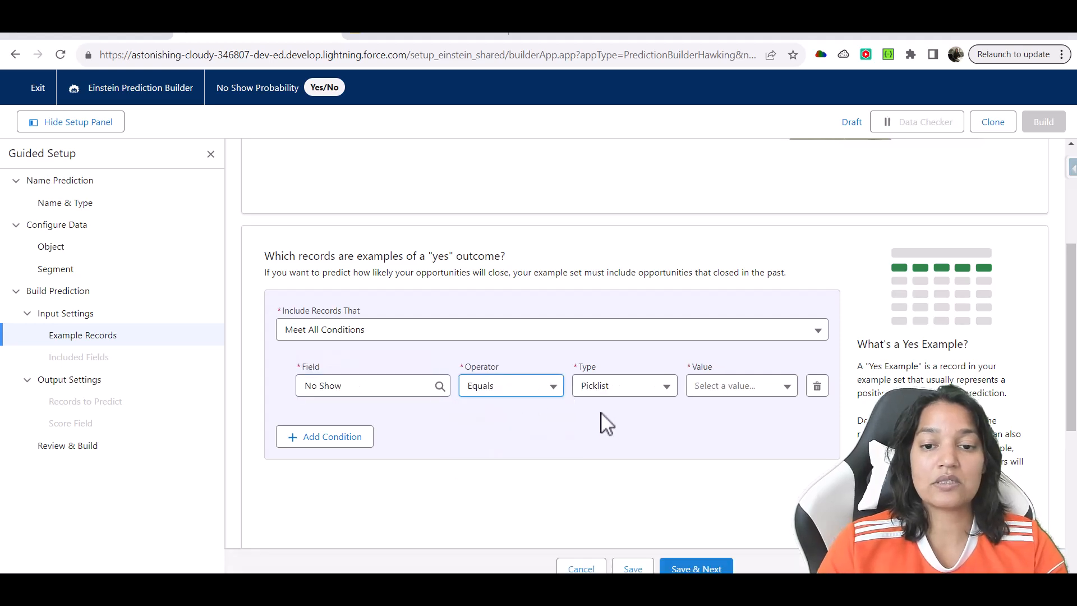
pyautogui.click(729, 387)
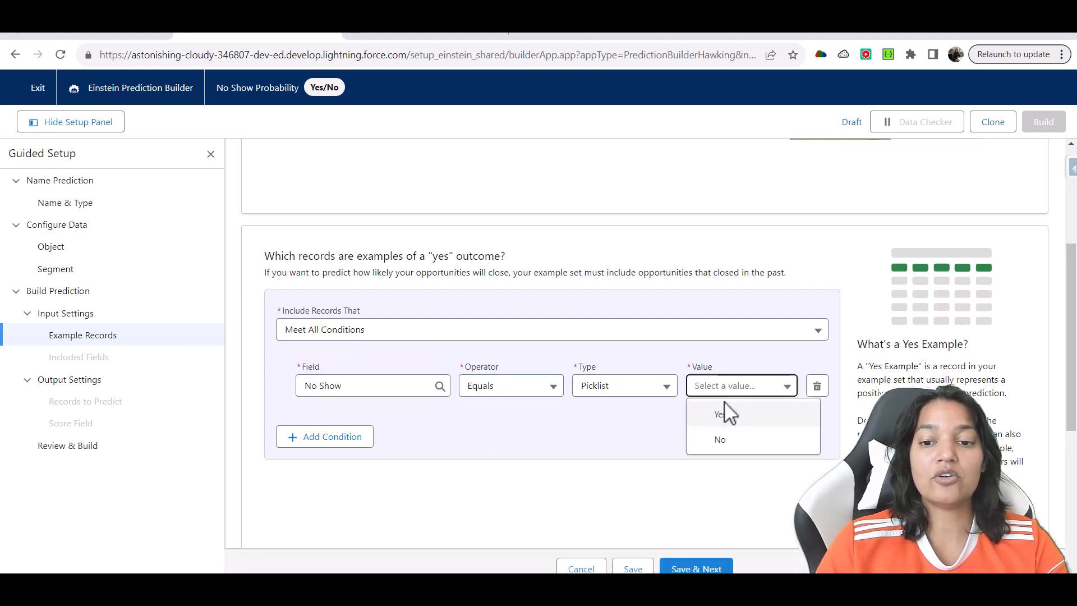
pyautogui.click(724, 433)
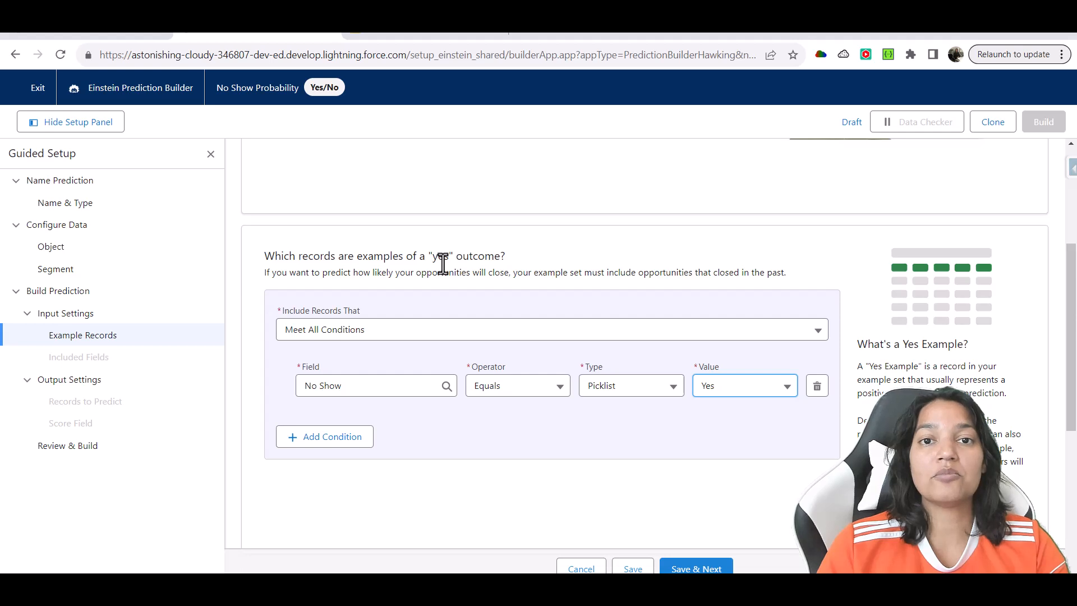
# Step: Define the "no" outcome examples as records where No Show equals the picklist value No
pyautogui.moveTo(1073, 289); pyautogui.dragTo(1072, 332)
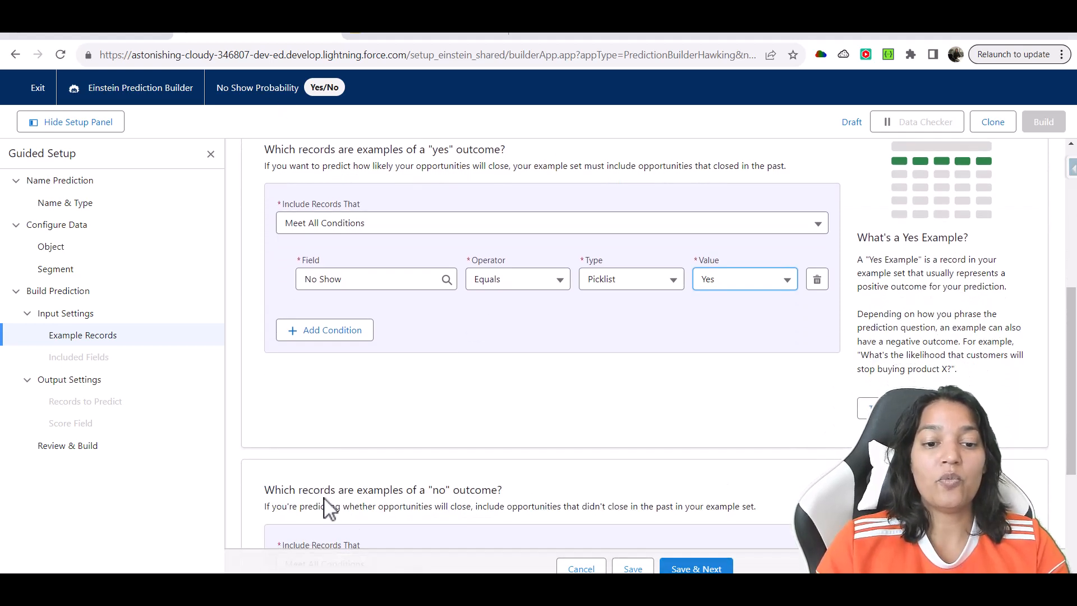
pyautogui.moveTo(415, 489); pyautogui.dragTo(486, 490)
pyautogui.moveTo(1073, 404); pyautogui.dragTo(1072, 495)
pyautogui.click(337, 401)
pyautogui.write('No')
pyautogui.click(346, 374)
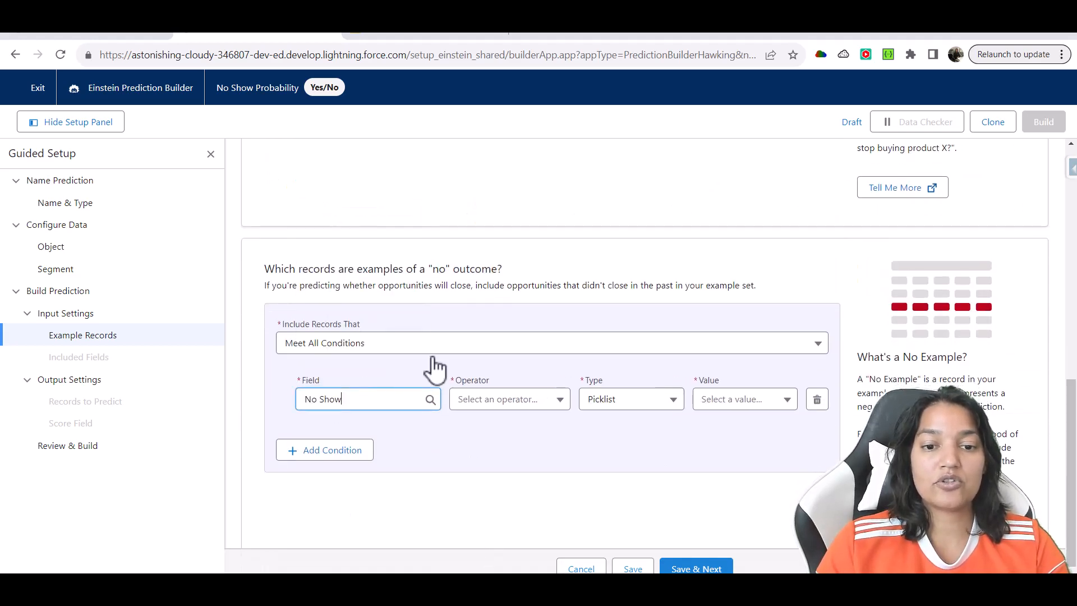
pyautogui.click(547, 400)
pyautogui.click(489, 435)
pyautogui.click(717, 401)
pyautogui.click(726, 443)
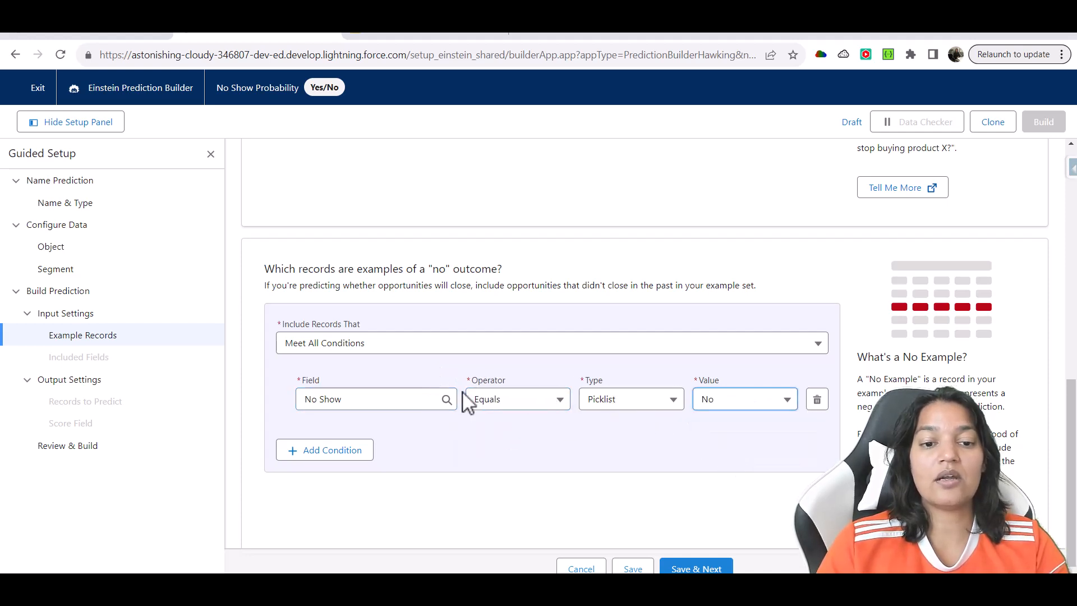
# Step: Review the yes and no example conditions, and save to continue to the Included Fields settings
pyautogui.click(1026, 301)
pyautogui.scroll(3, 1075, 392)
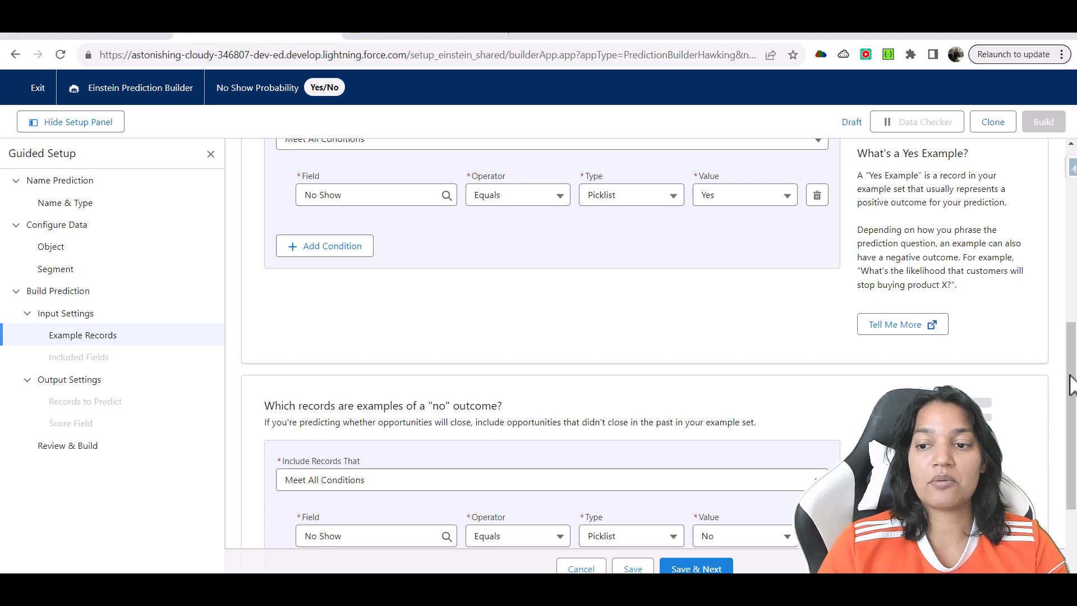
pyautogui.scroll(-3, 1071, 387)
pyautogui.click(696, 569)
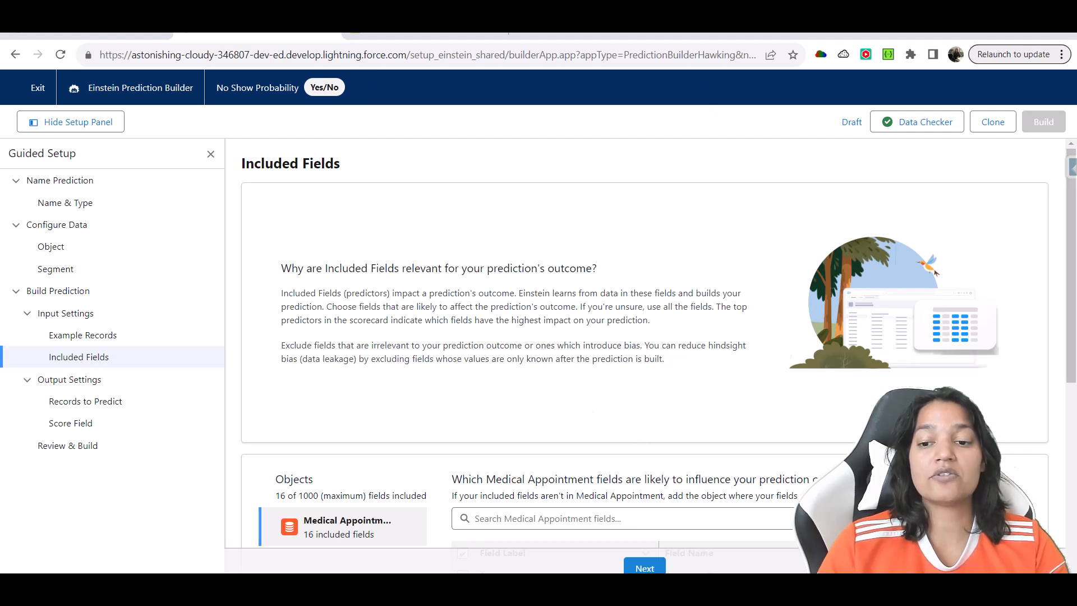
# Step: Include only Age, Gender, PatientId, ScheduledDay, Neighbourhood and AppointmentDay as Medical Appointment predictor fields, and save to continue to Records to Predict
pyautogui.moveTo(1072, 371); pyautogui.dragTo(1058, 517)
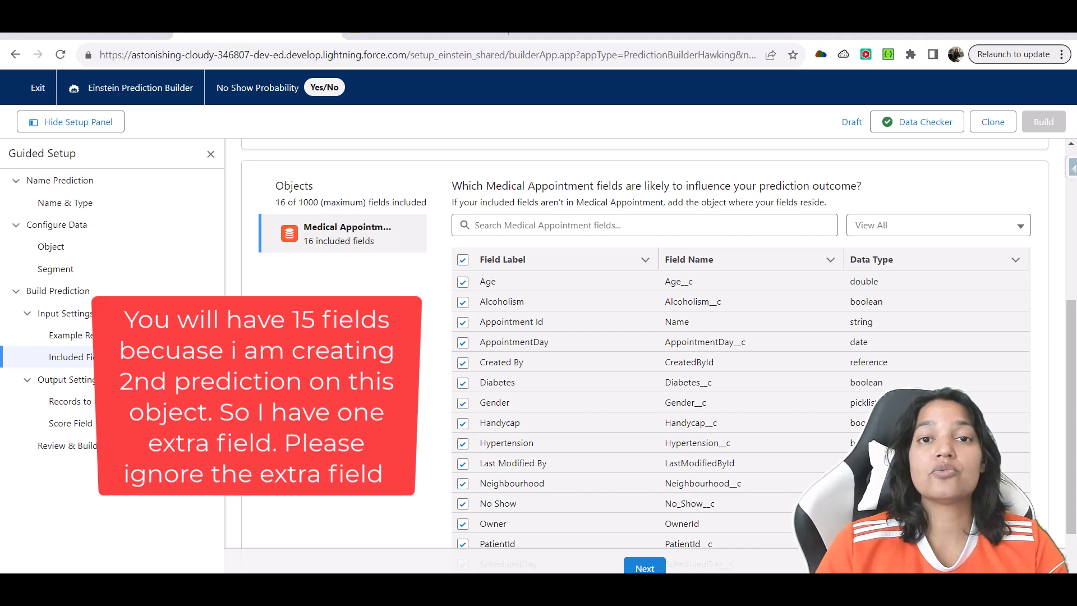
pyautogui.click(463, 260)
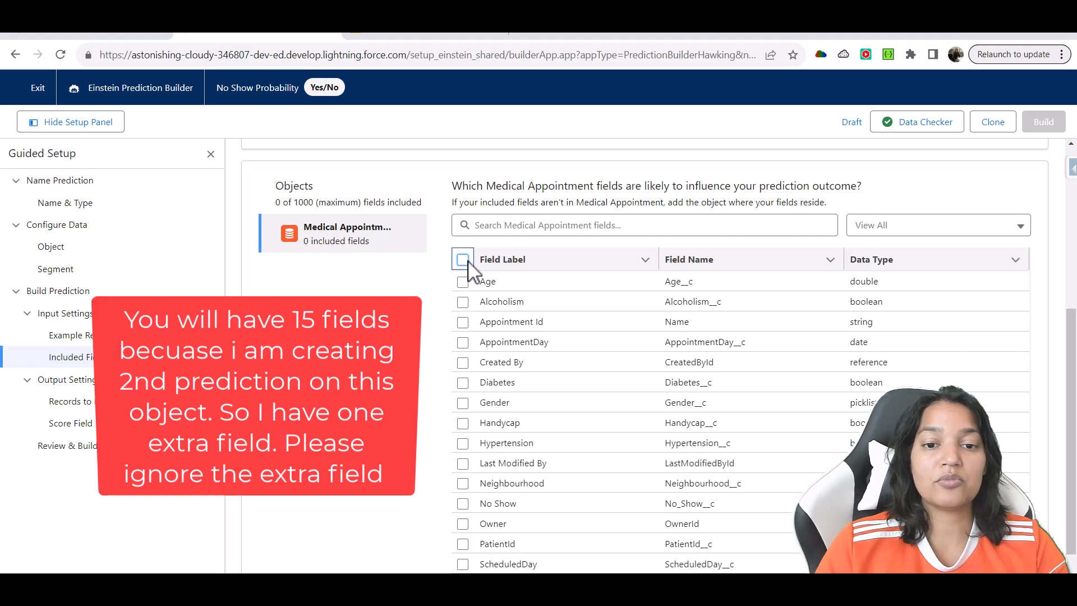
pyautogui.click(463, 283)
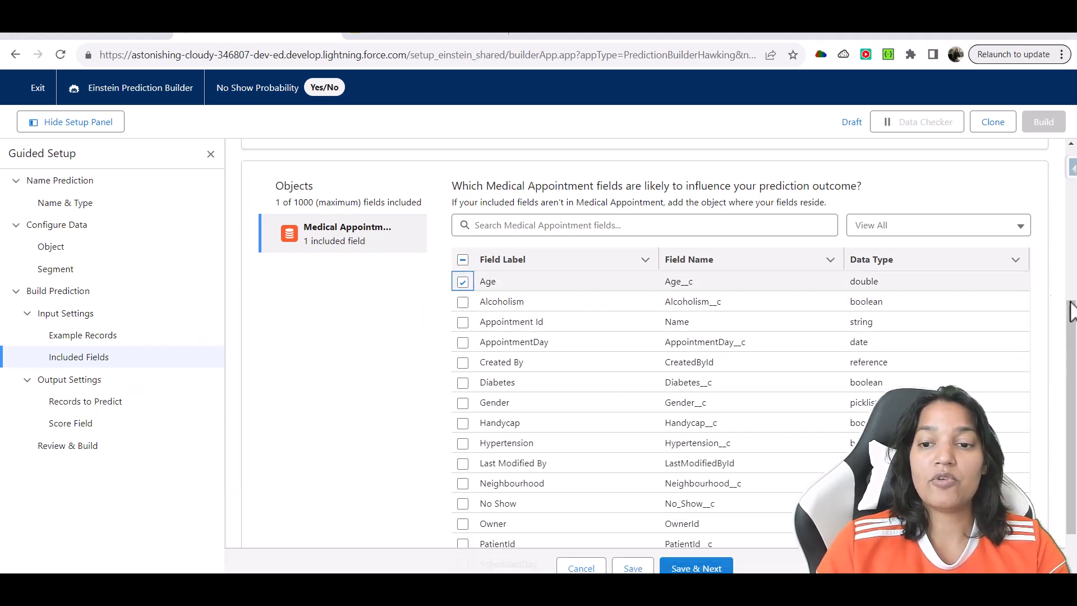
pyautogui.scroll(-2, 1050, 303)
pyautogui.click(463, 323)
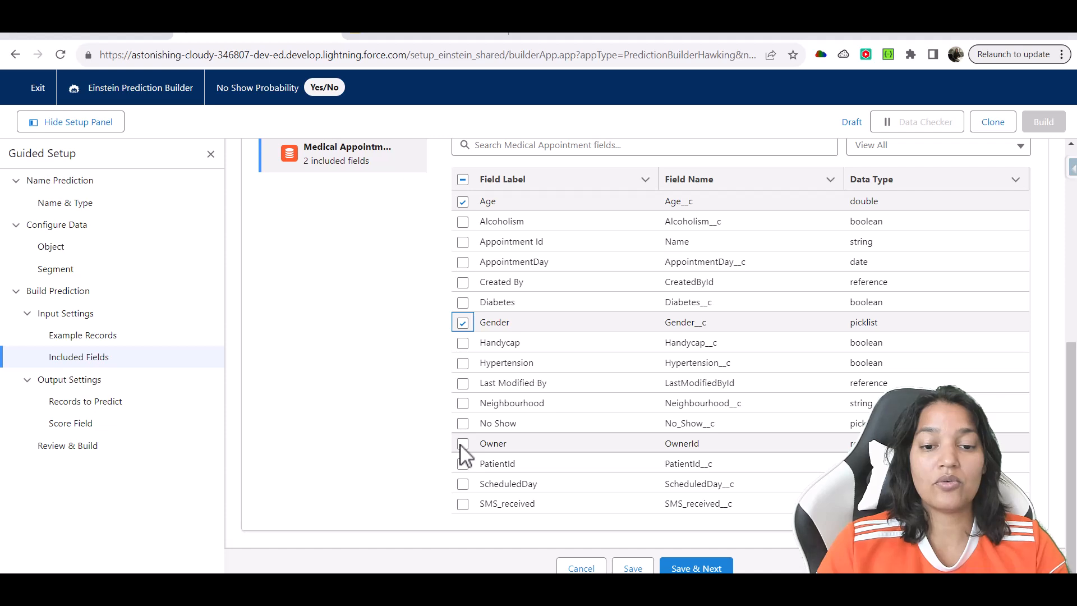
pyautogui.click(463, 465)
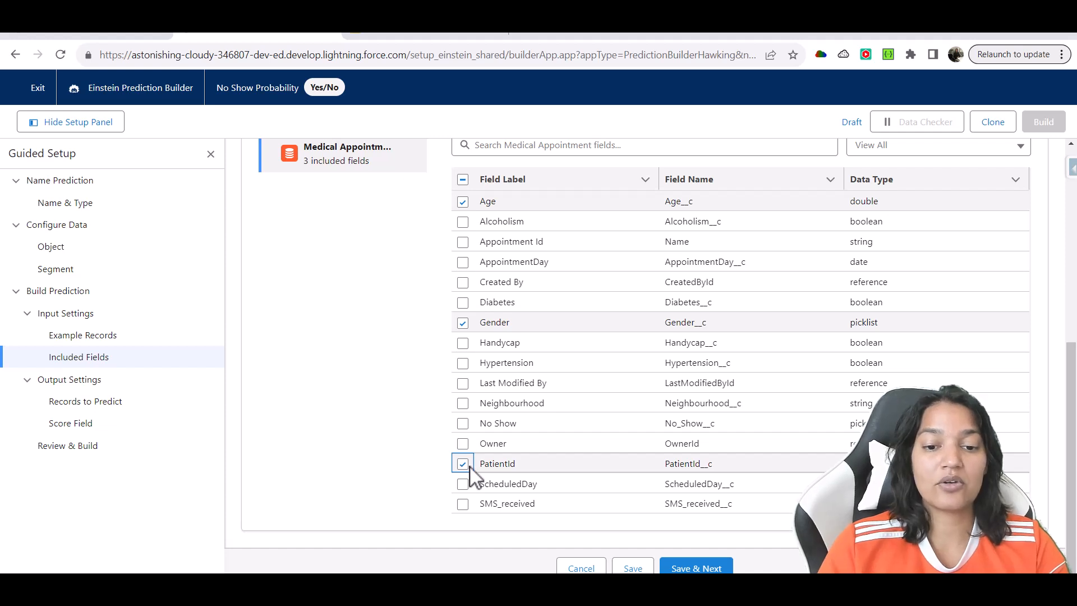
pyautogui.click(463, 485)
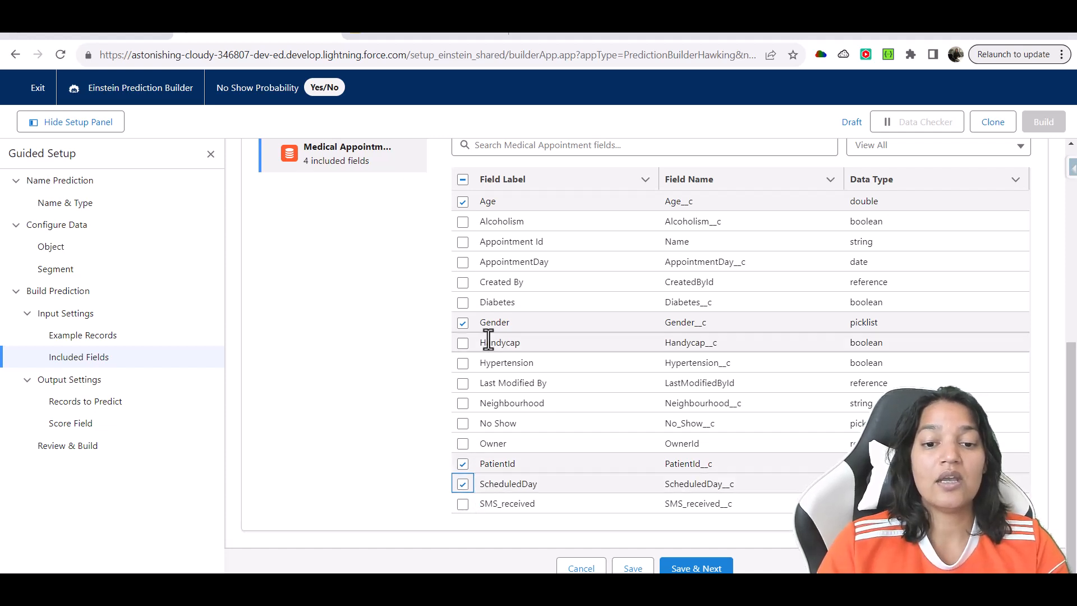
pyautogui.click(464, 404)
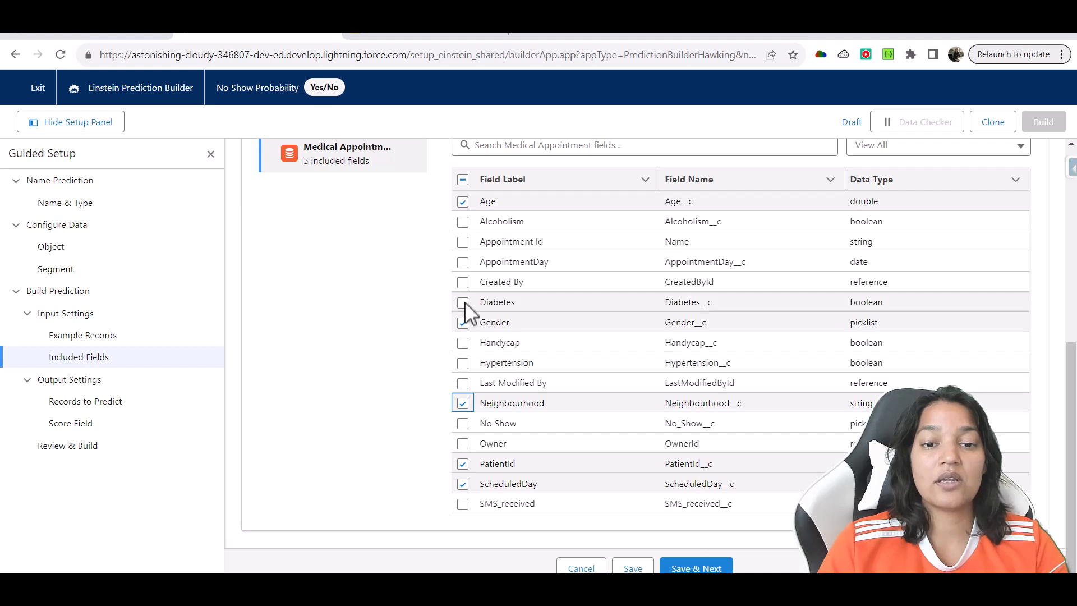
pyautogui.click(462, 262)
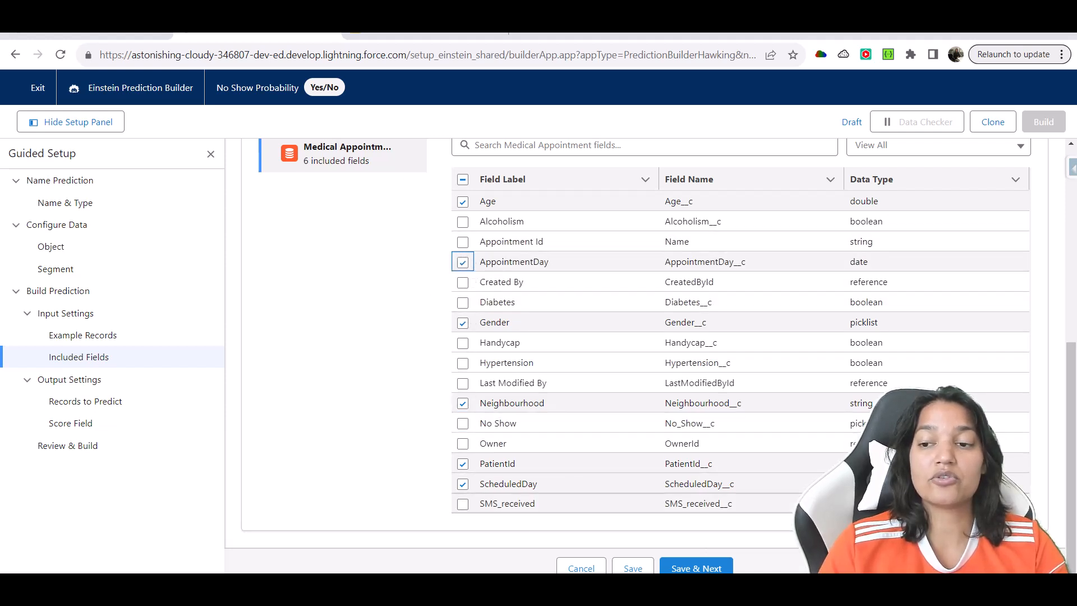
pyautogui.click(709, 568)
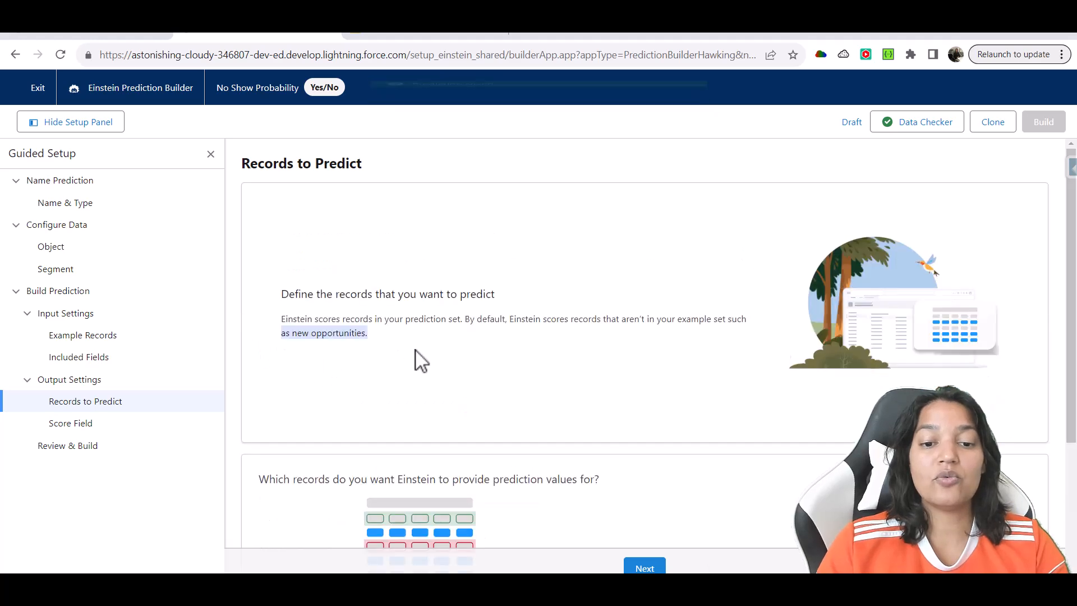
# Step: Keep the option to predict all records that aren't example records, and continue to the Score Field naming settings
pyautogui.moveTo(437, 479); pyautogui.dragTo(594, 480)
pyautogui.moveTo(1075, 239); pyautogui.dragTo(1076, 404)
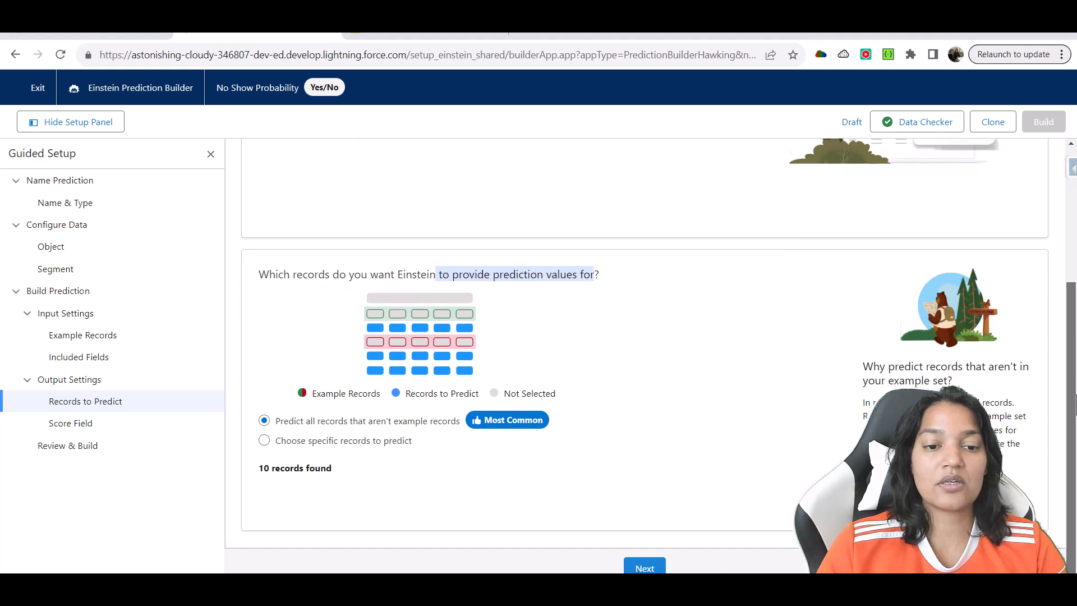
pyautogui.moveTo(295, 422); pyautogui.dragTo(463, 422)
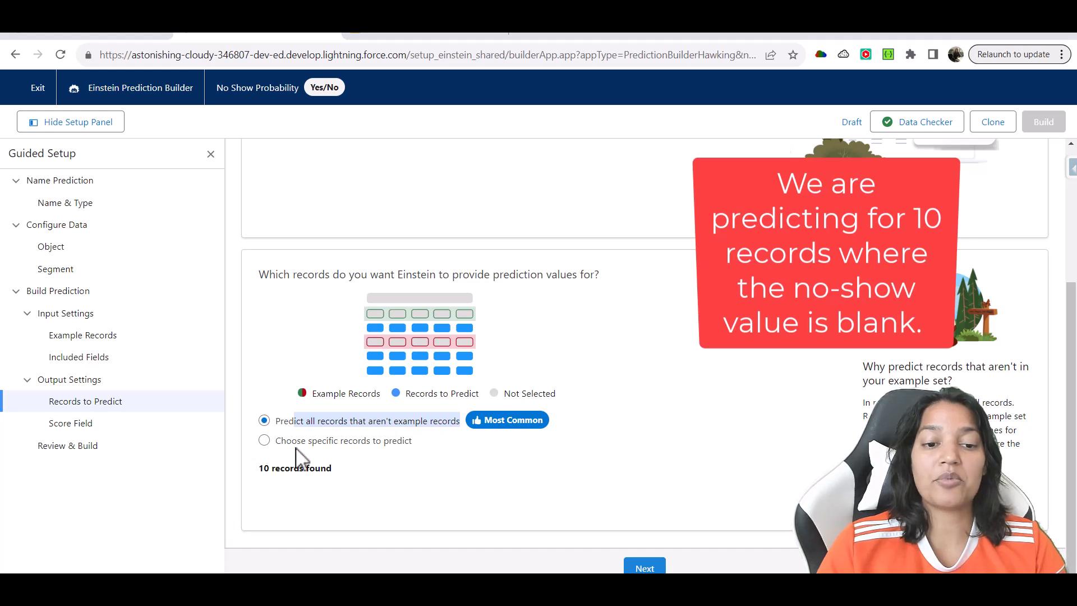
pyautogui.moveTo(253, 471); pyautogui.dragTo(338, 487)
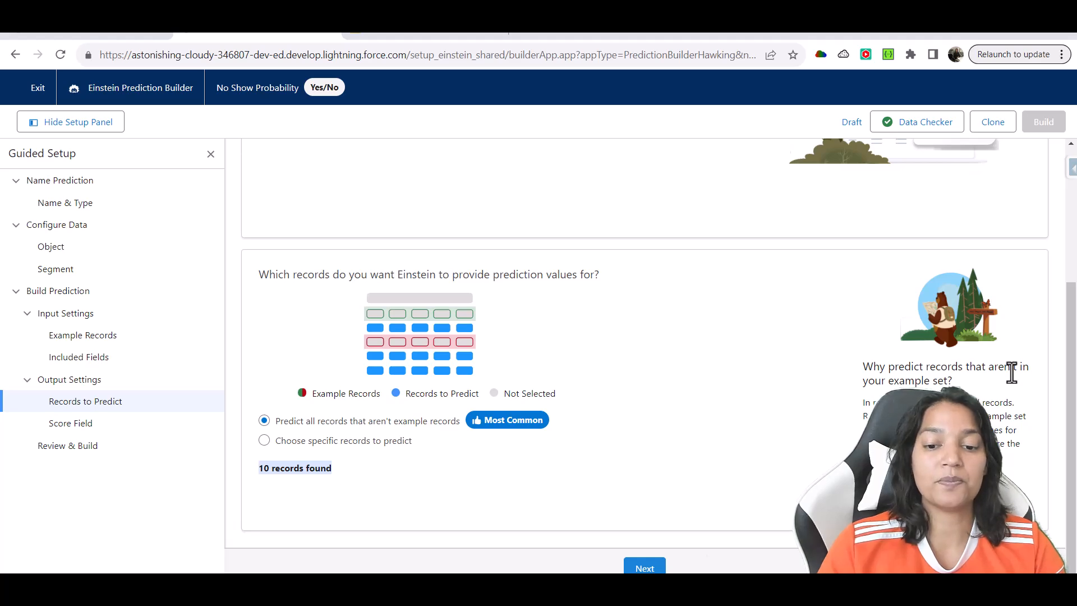
pyautogui.click(644, 568)
pyautogui.scroll(-3, 1027, 359)
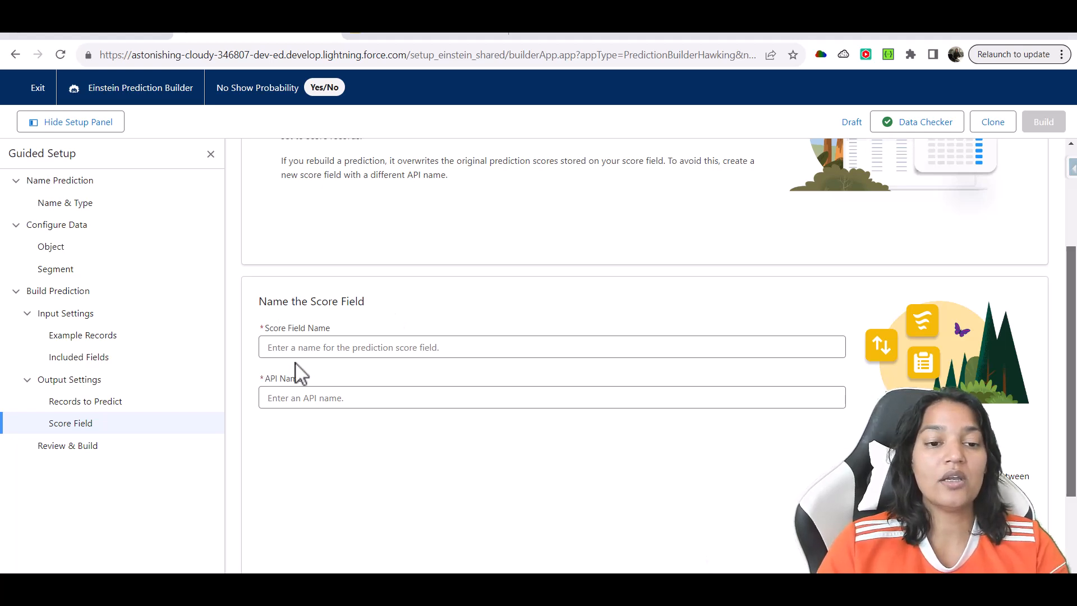
# Step: Name the score field No Show Probability with API name No_Show_Probability, and save to continue to Review & Build
pyautogui.click(329, 352)
pyautogui.write('No Show Pro')
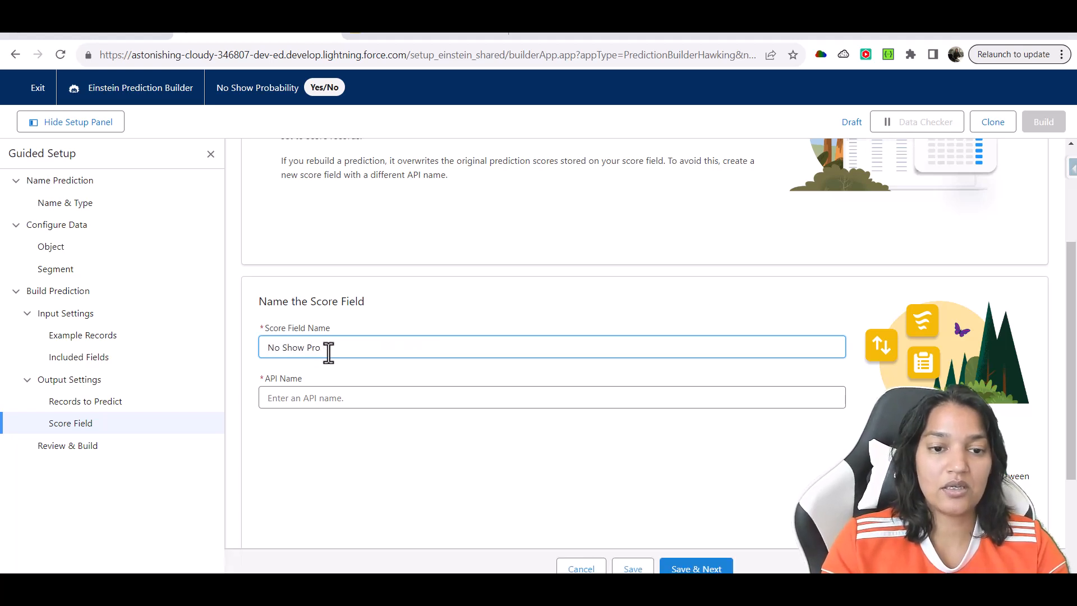
pyautogui.write('bability')
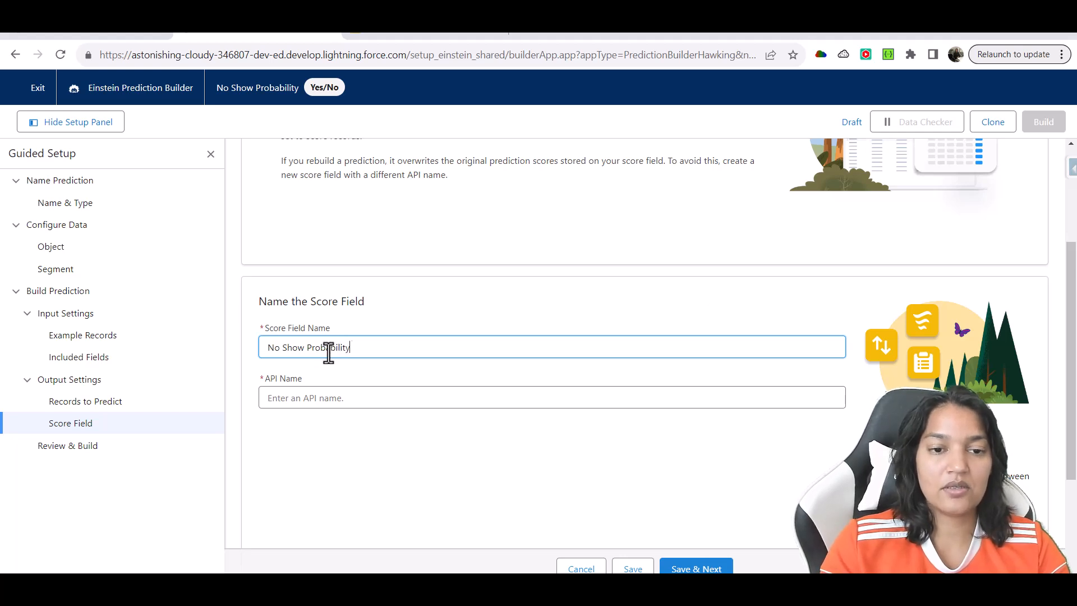
pyautogui.moveTo(358, 343); pyautogui.dragTo(269, 346)
pyautogui.click(283, 403)
pyautogui.scroll(-3, 281, 402)
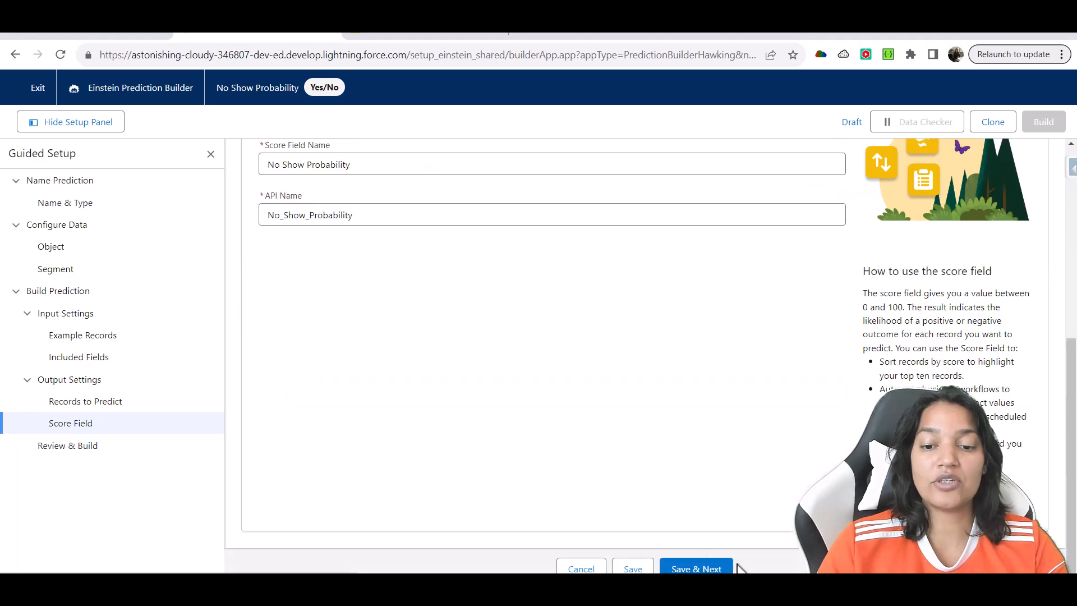
pyautogui.click(714, 569)
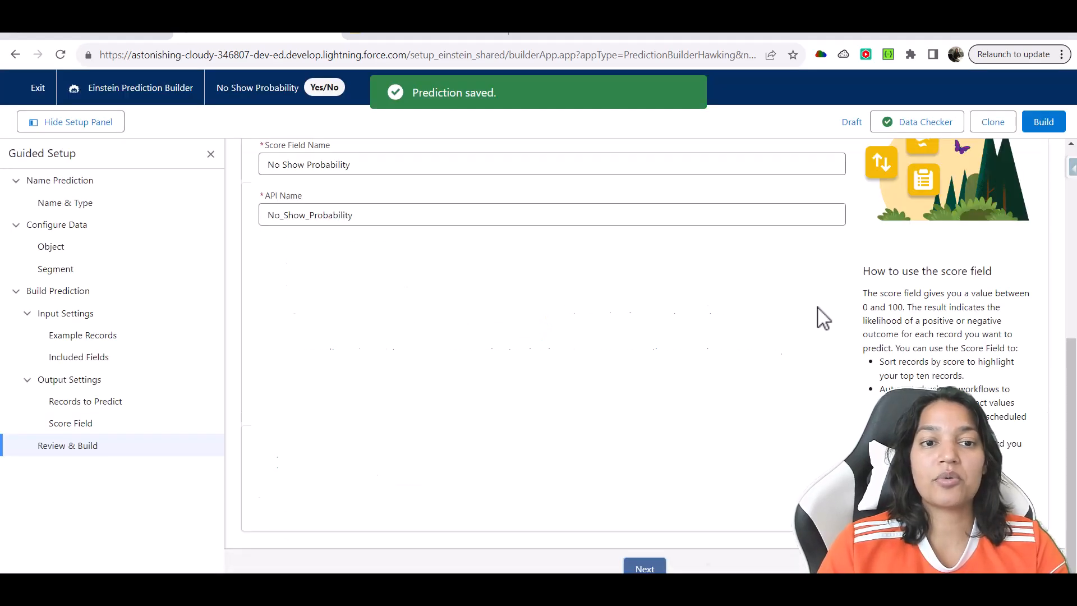
# Step: Read the Review & Build guidance on building time, the scorecard and the score field, and check the score field in the summary
pyautogui.moveTo(288, 234); pyautogui.dragTo(397, 261)
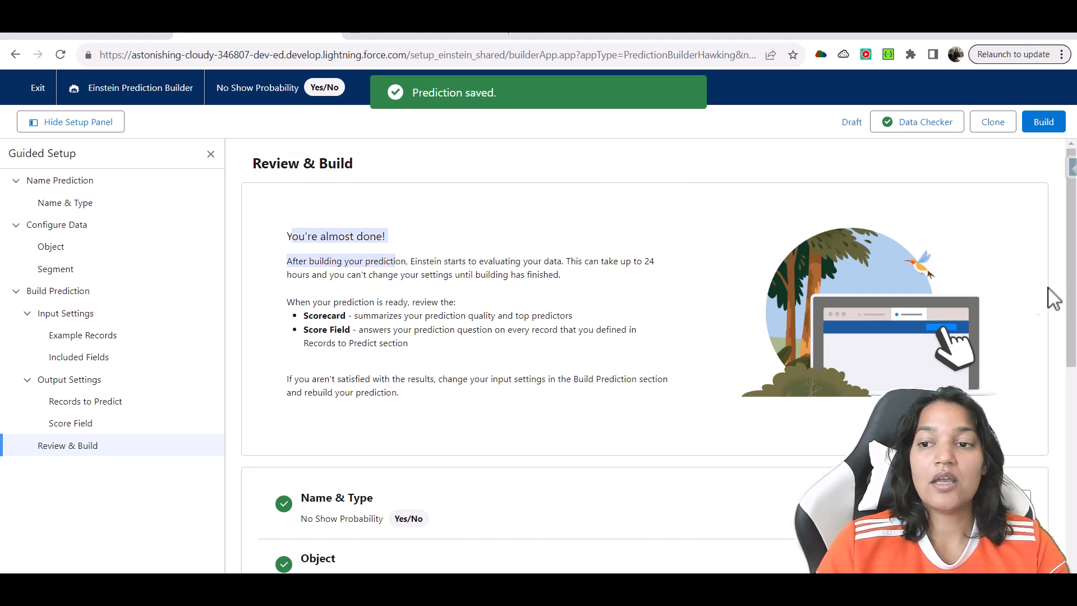
pyautogui.moveTo(1074, 281); pyautogui.dragTo(1076, 341)
pyautogui.moveTo(293, 170); pyautogui.dragTo(429, 175)
pyautogui.doubleClick(336, 189)
pyautogui.moveTo(352, 192); pyautogui.dragTo(578, 196)
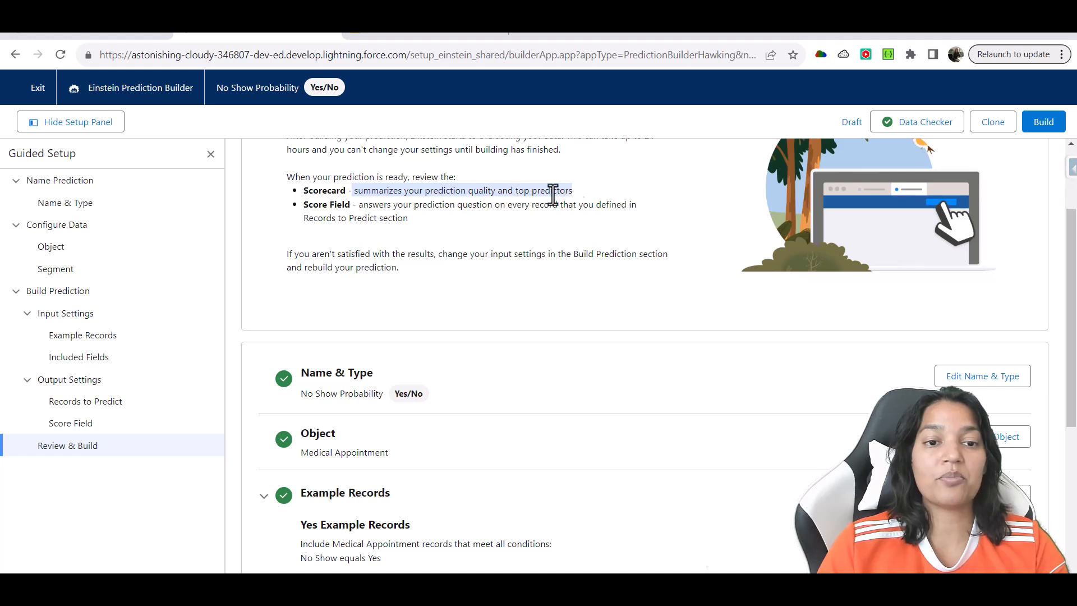
pyautogui.moveTo(303, 205); pyautogui.dragTo(618, 233)
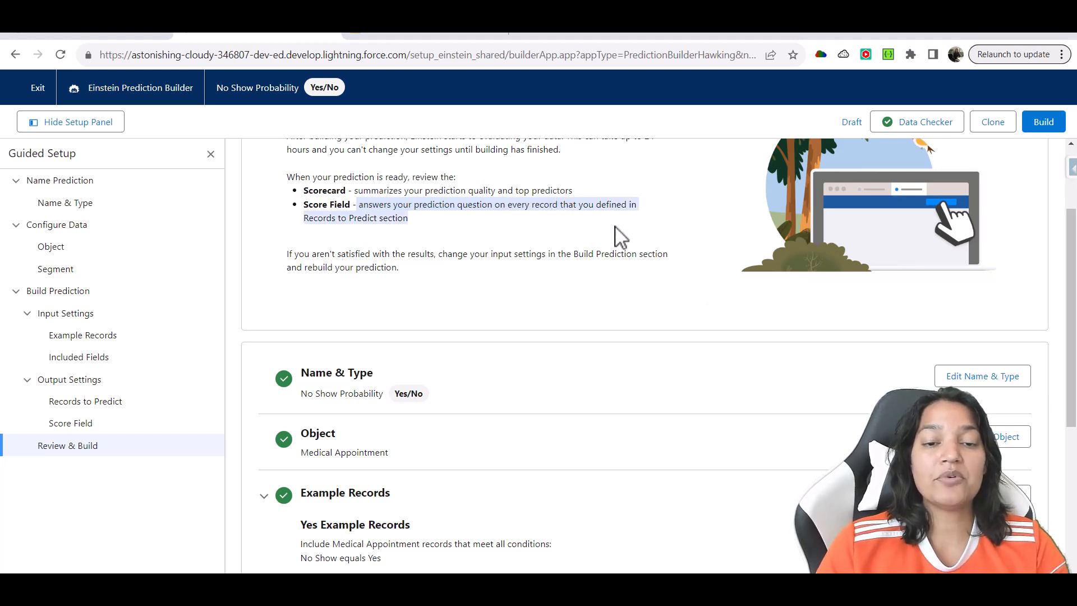
pyautogui.moveTo(1073, 262); pyautogui.dragTo(1062, 446)
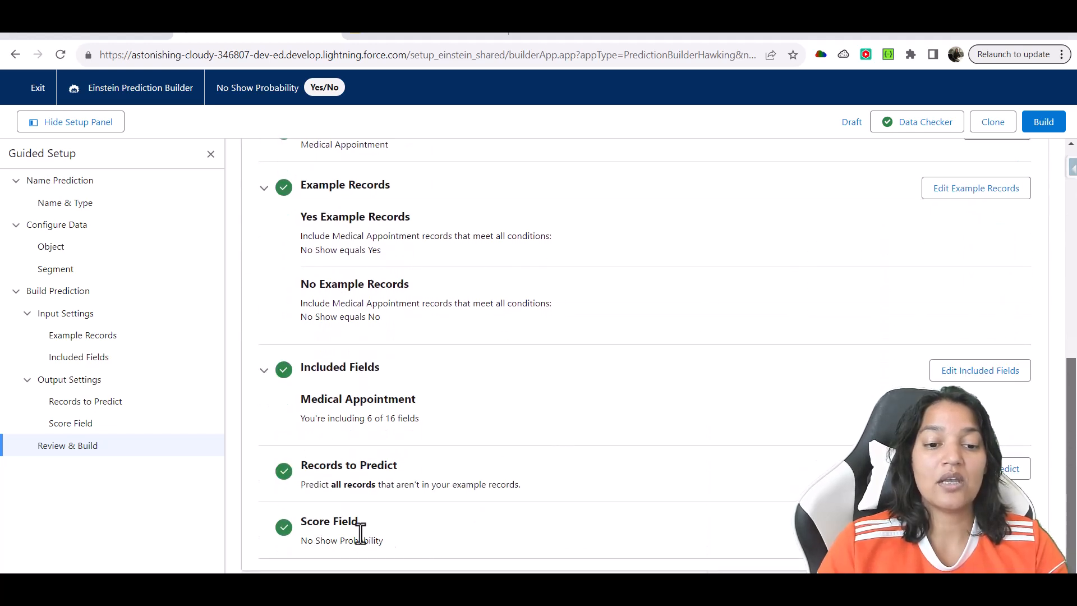
pyautogui.moveTo(294, 543); pyautogui.dragTo(377, 553)
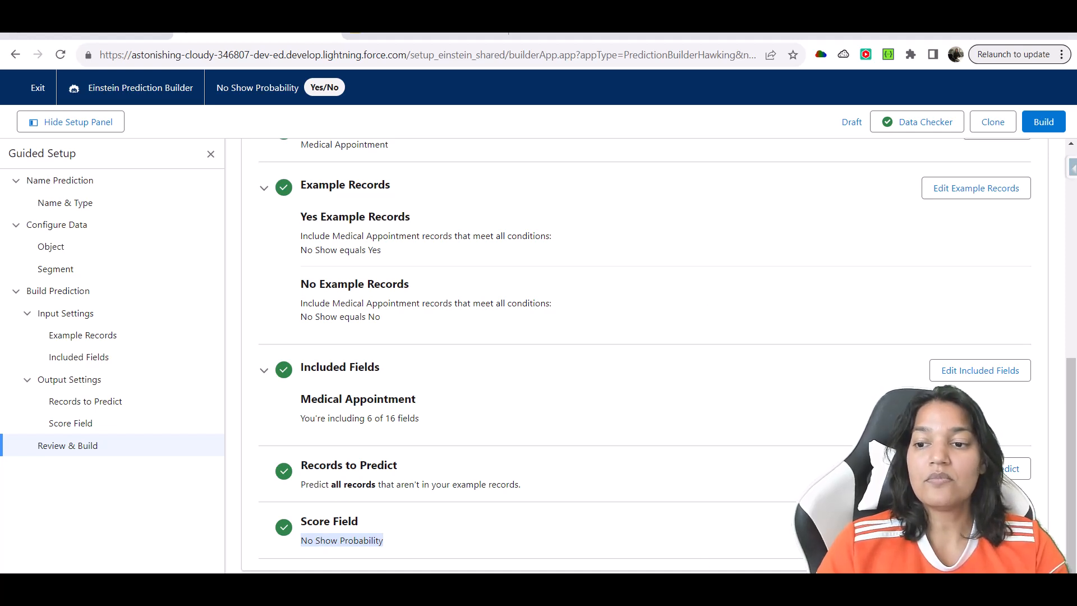
# Step: Review the summarized prediction name and type, object, and the yes and no example record conditions
pyautogui.scroll(4, 439, 378)
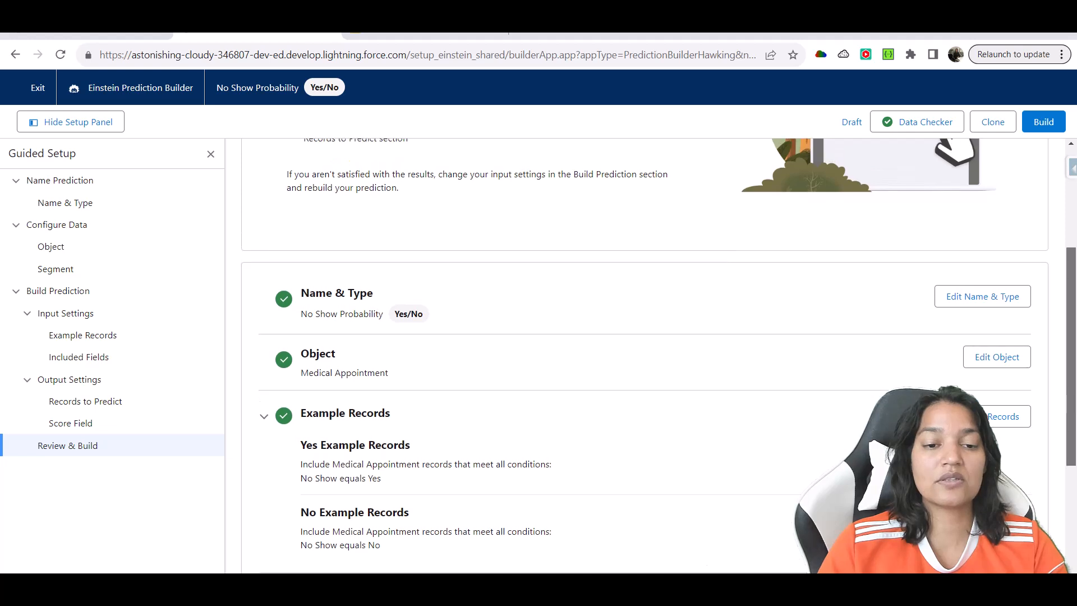
pyautogui.moveTo(302, 313); pyautogui.dragTo(384, 315)
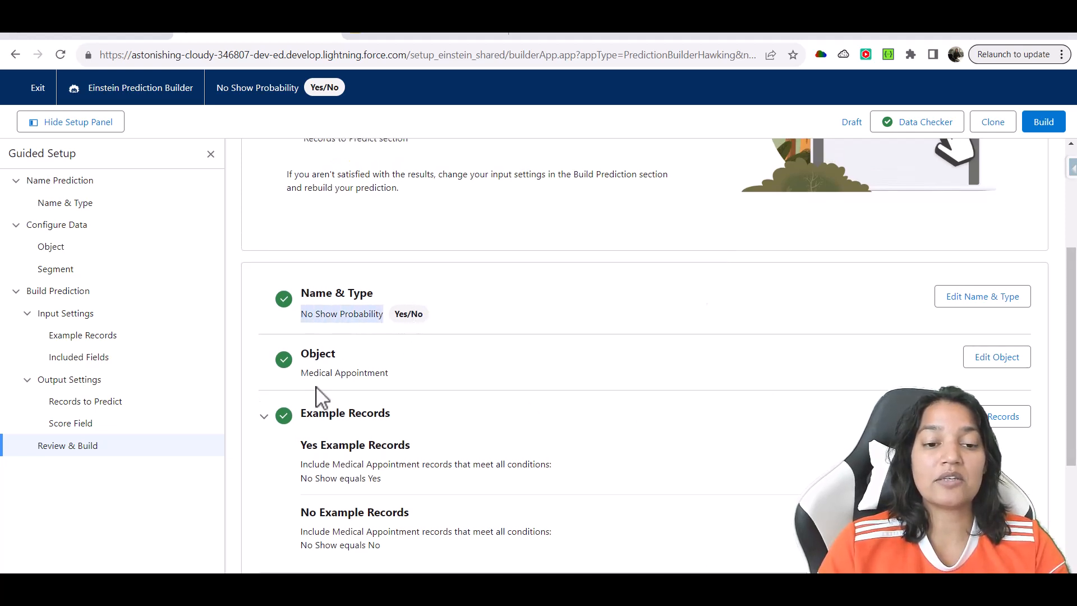
pyautogui.moveTo(303, 373); pyautogui.dragTo(379, 371)
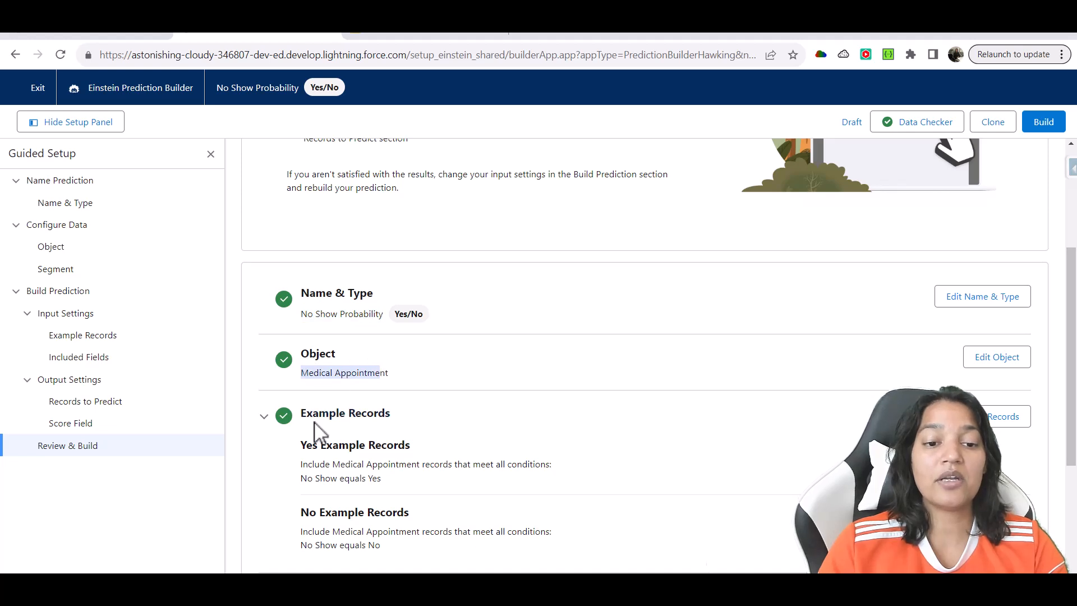
pyautogui.click(301, 466)
pyautogui.moveTo(301, 466); pyautogui.dragTo(558, 477)
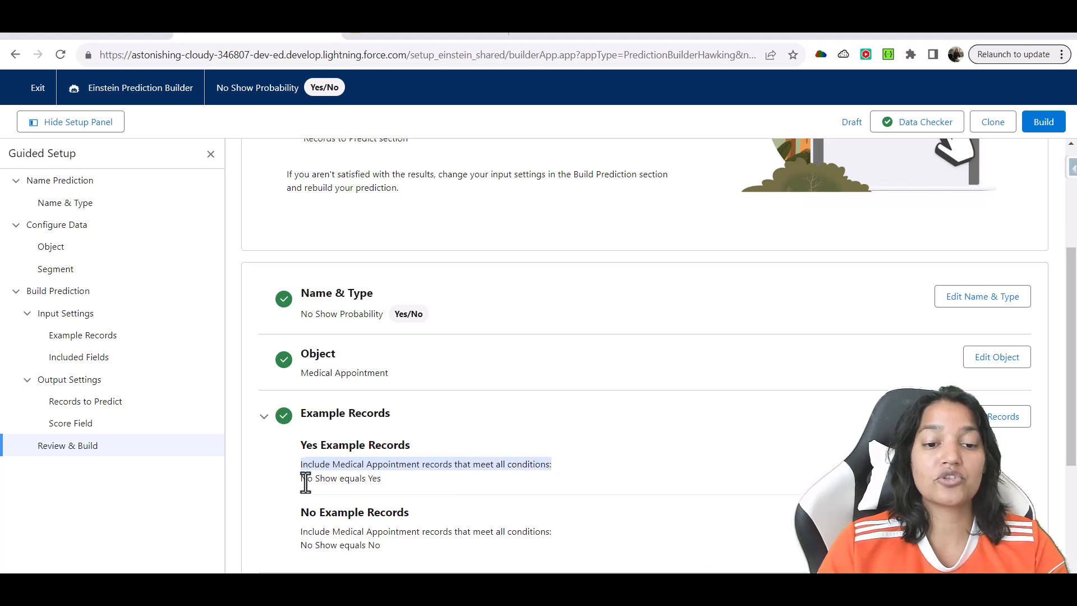
pyautogui.moveTo(305, 479); pyautogui.dragTo(391, 494)
pyautogui.moveTo(1074, 343); pyautogui.dragTo(1073, 393)
pyautogui.moveTo(299, 432); pyautogui.dragTo(377, 459)
pyautogui.moveTo(299, 417); pyautogui.dragTo(421, 414)
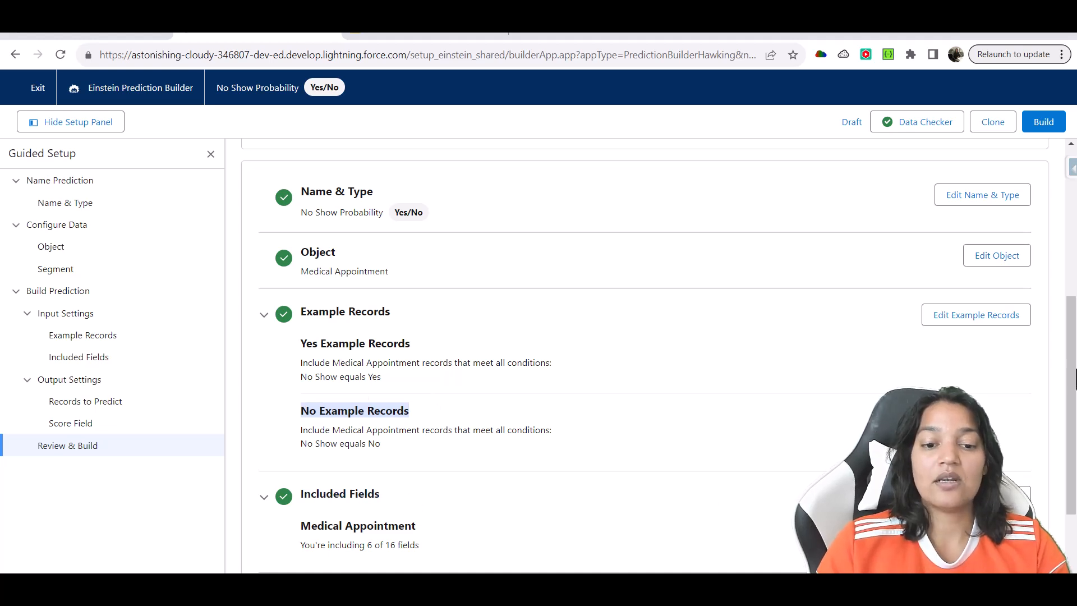
# Step: Check the summarized included fields, records to predict and score field, and build the prediction
pyautogui.scroll(-2, 777, 378)
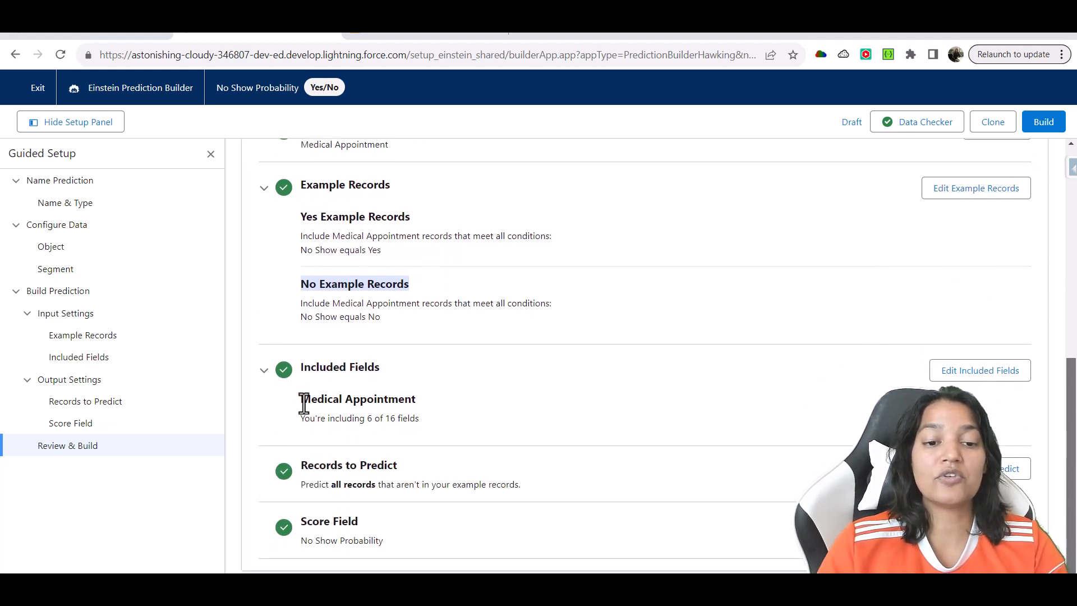
pyautogui.moveTo(301, 418); pyautogui.dragTo(393, 436)
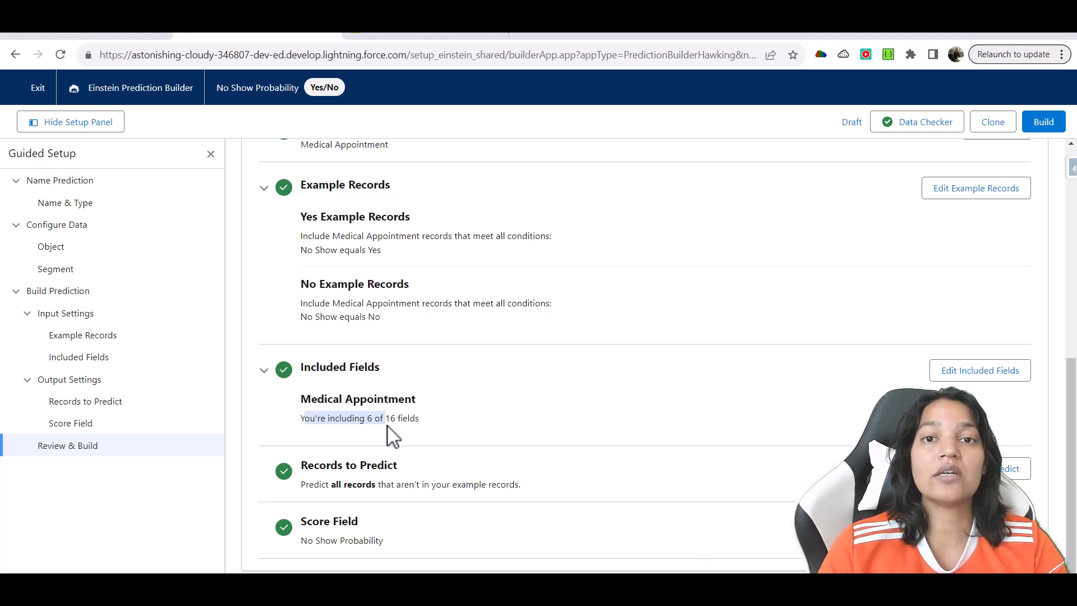
pyautogui.moveTo(301, 484); pyautogui.dragTo(476, 484)
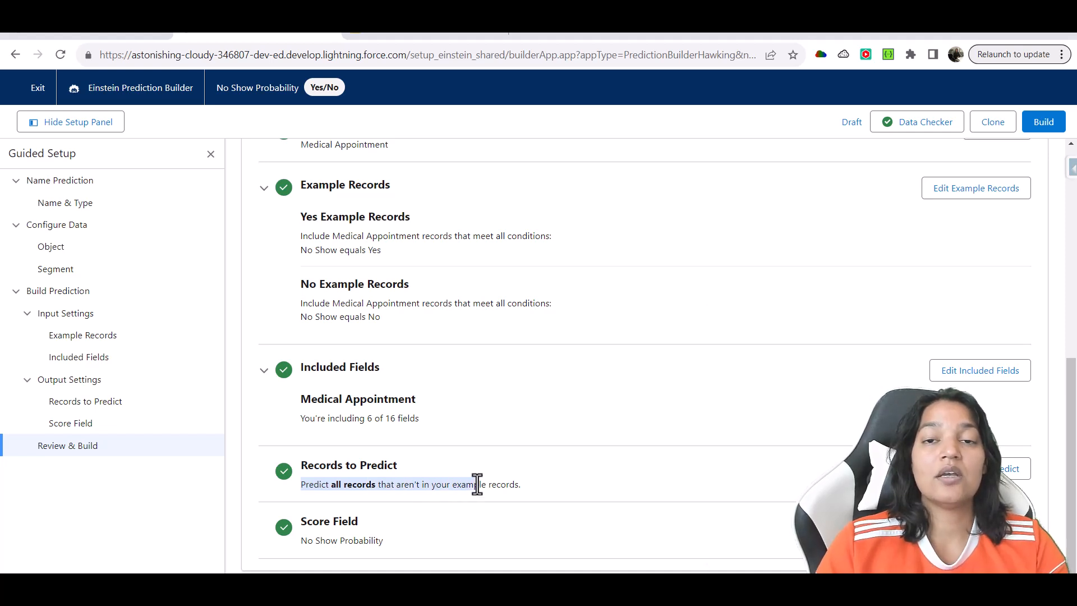
pyautogui.moveTo(300, 548); pyautogui.dragTo(391, 552)
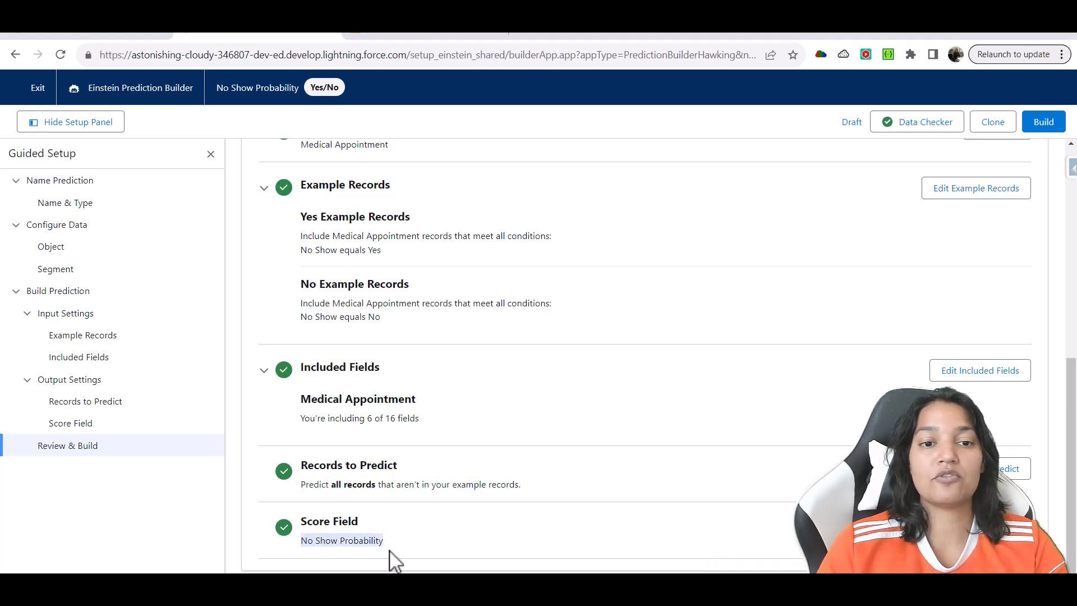
pyautogui.click(1047, 125)
pyautogui.moveTo(466, 319); pyautogui.dragTo(696, 337)
pyautogui.click(737, 359)
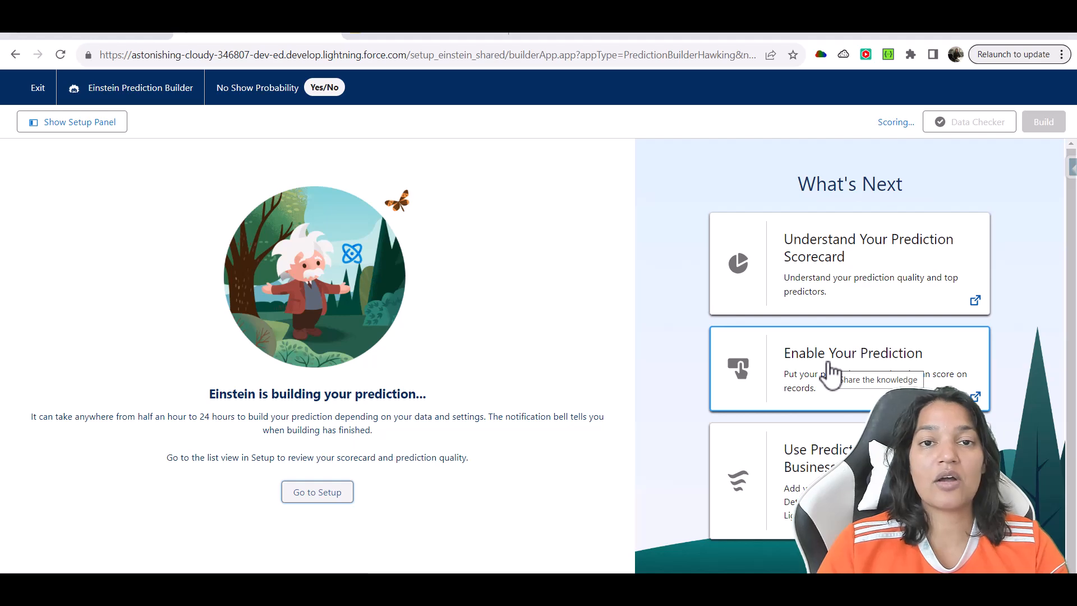
# Step: Switch to Salesforce Inspector, add No_Show_Probability_Score__c to the Medical_Appointment__c query for records with null No_Show__c, and export the results
pyautogui.click(423, 37)
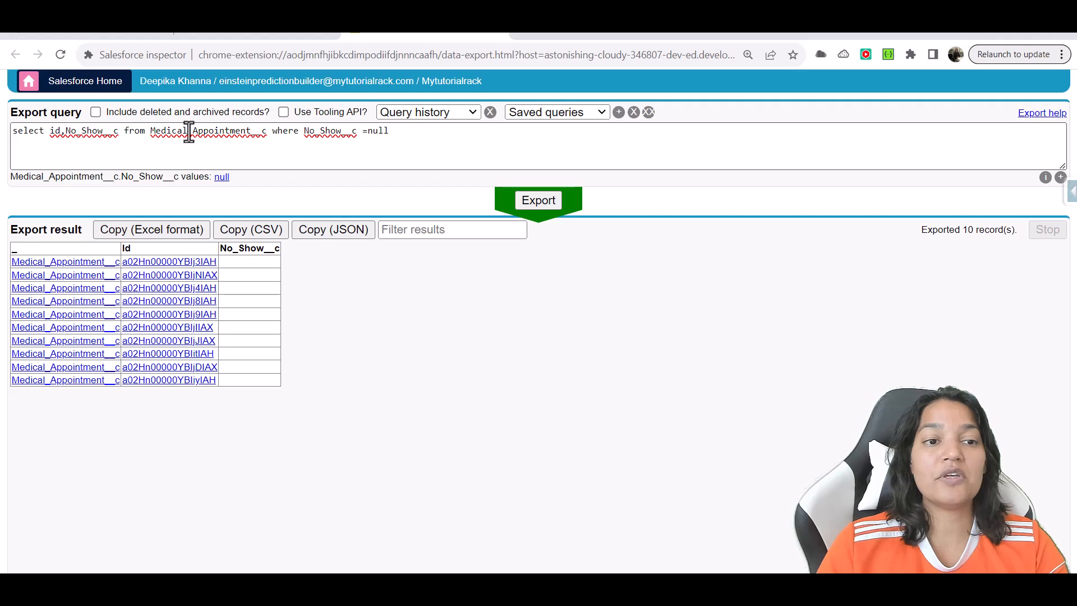
pyautogui.click(118, 135)
pyautogui.write(',No')
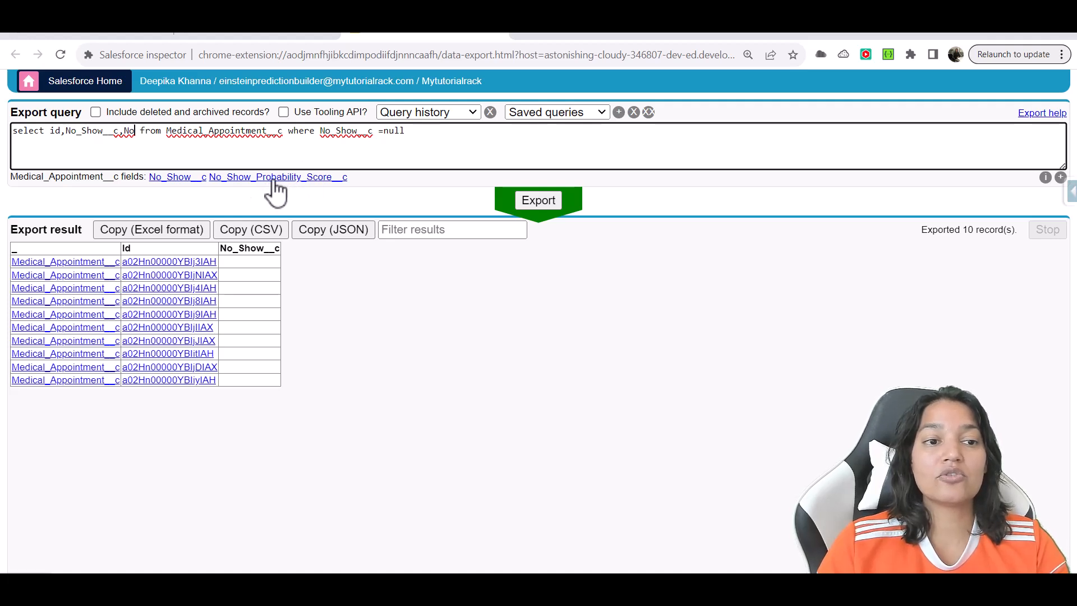
pyautogui.doubleClick(250, 137)
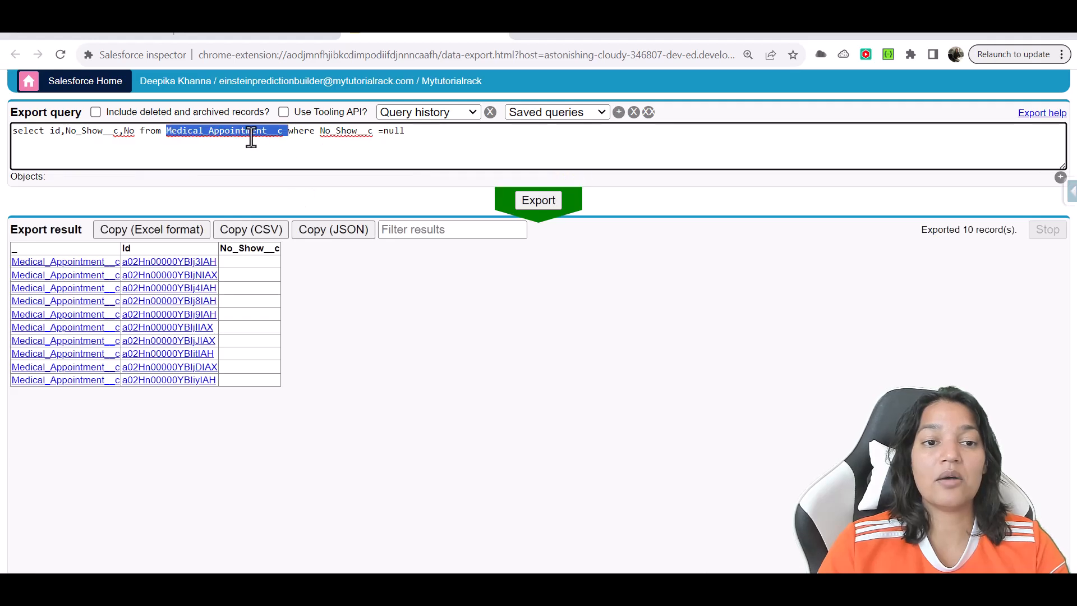
pyautogui.click(136, 131)
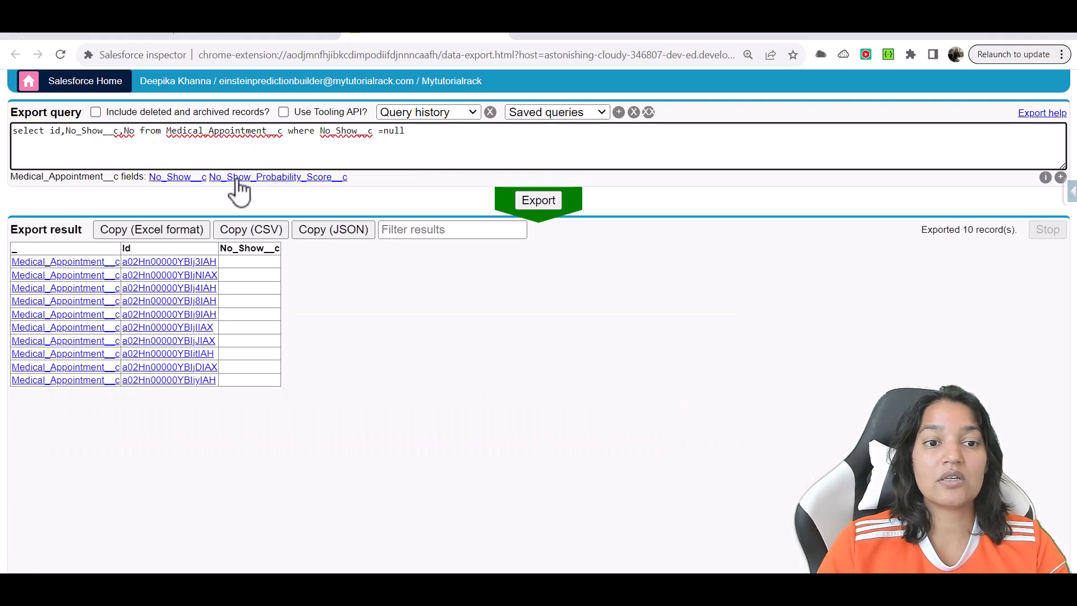
pyautogui.click(286, 38)
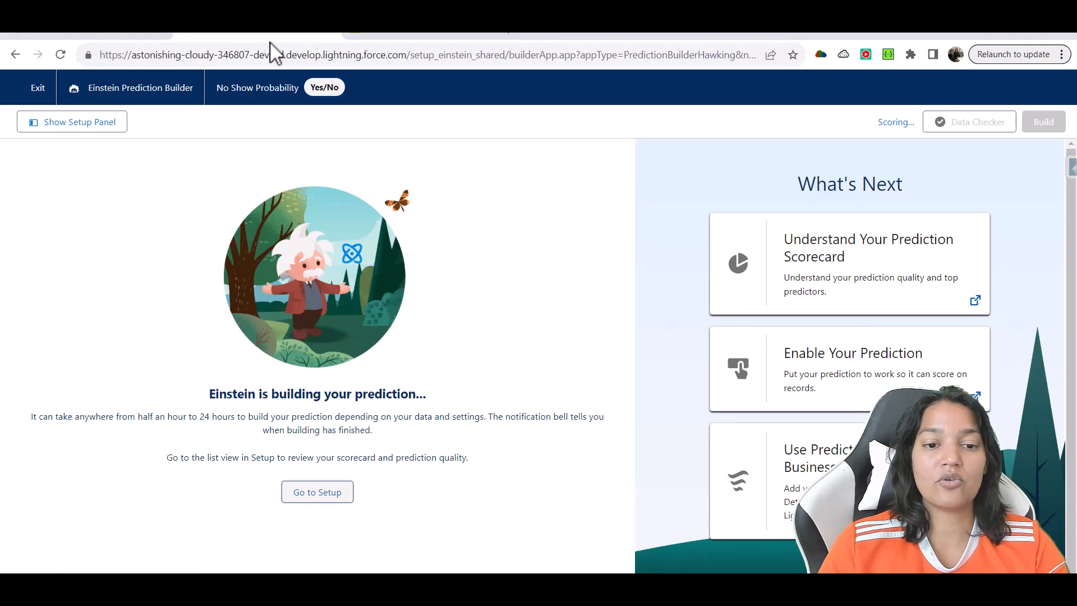
pyautogui.click(438, 34)
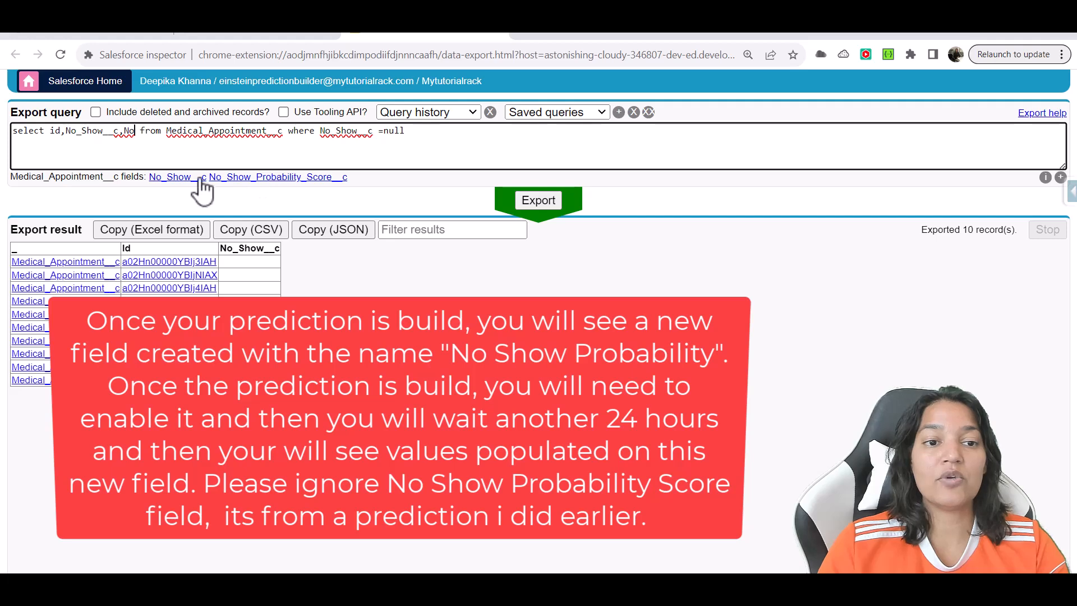
pyautogui.click(240, 177)
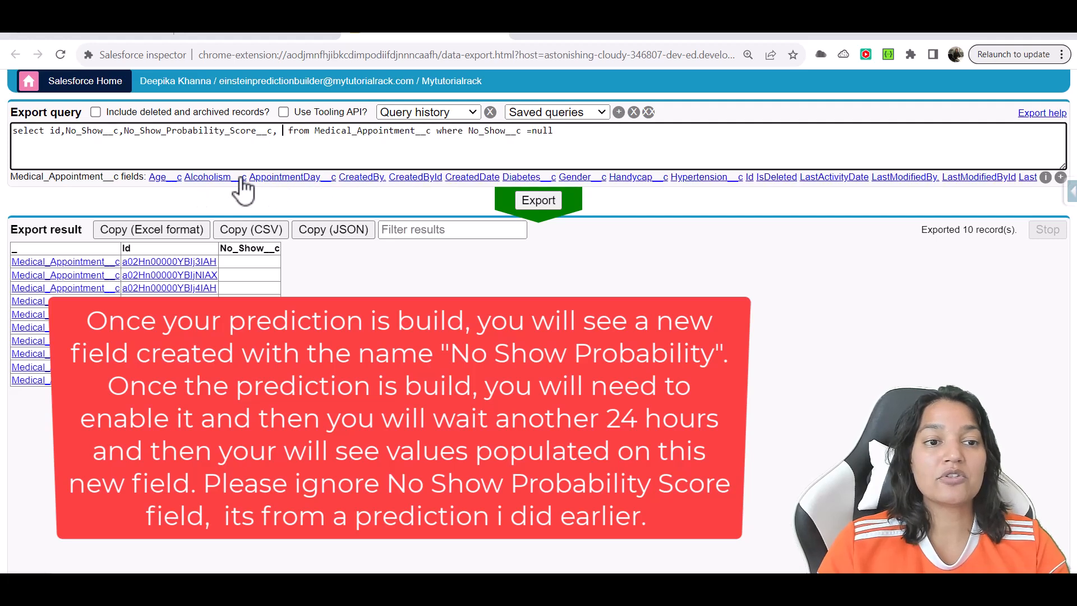
pyautogui.press('BackSpace')
pyautogui.press('BackSpace')
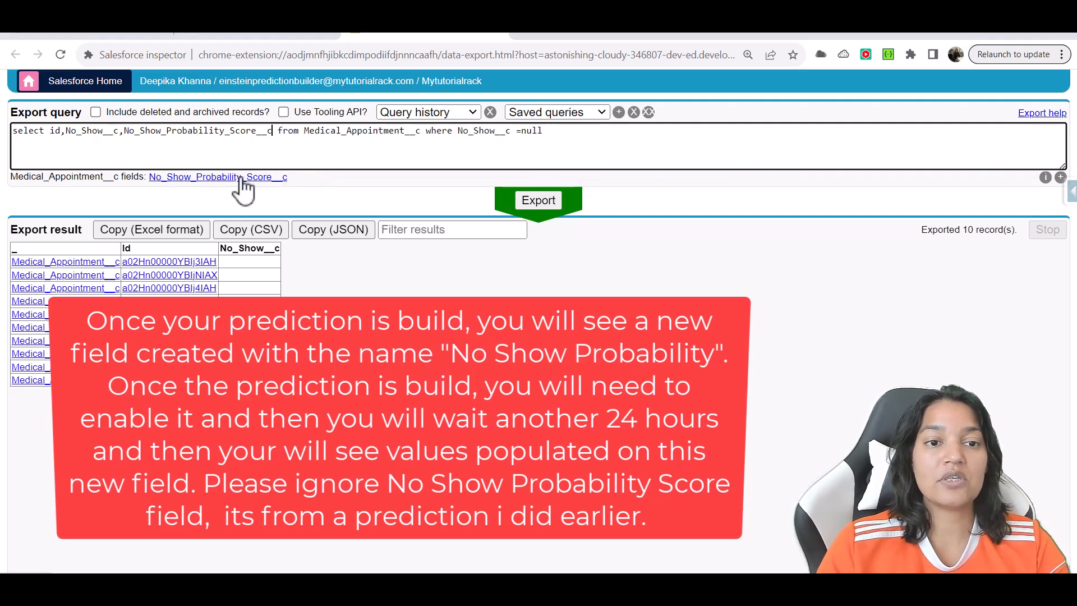
pyautogui.doubleClick(188, 131)
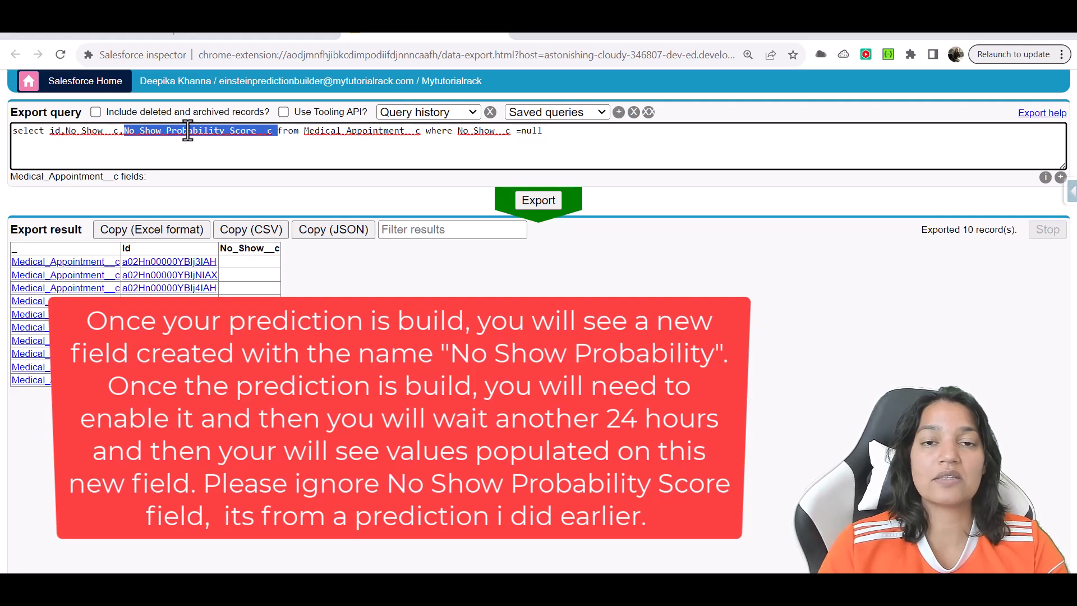
pyautogui.click(543, 199)
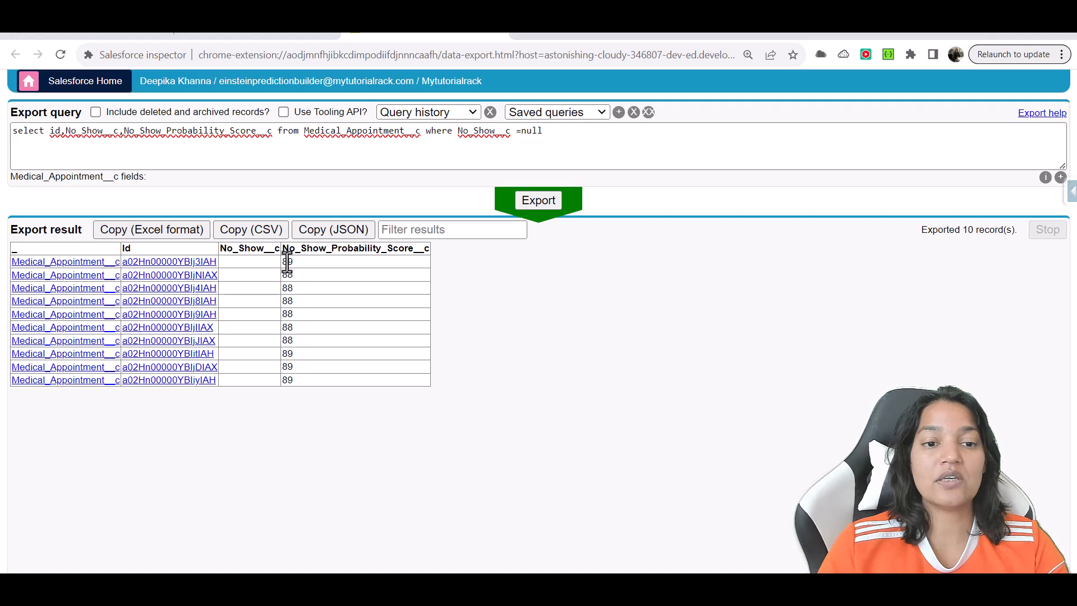
# Step: Examine the No_Show_Probability_Score__c values of the exported Medical Appointment records
pyautogui.moveTo(286, 262); pyautogui.dragTo(294, 383)
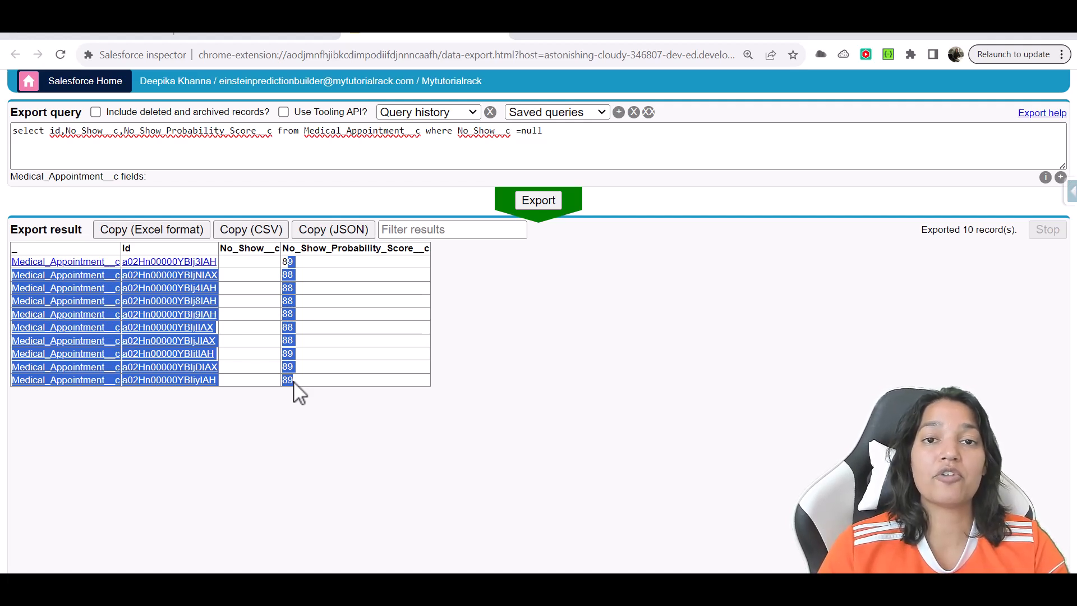
pyautogui.doubleClick(286, 262)
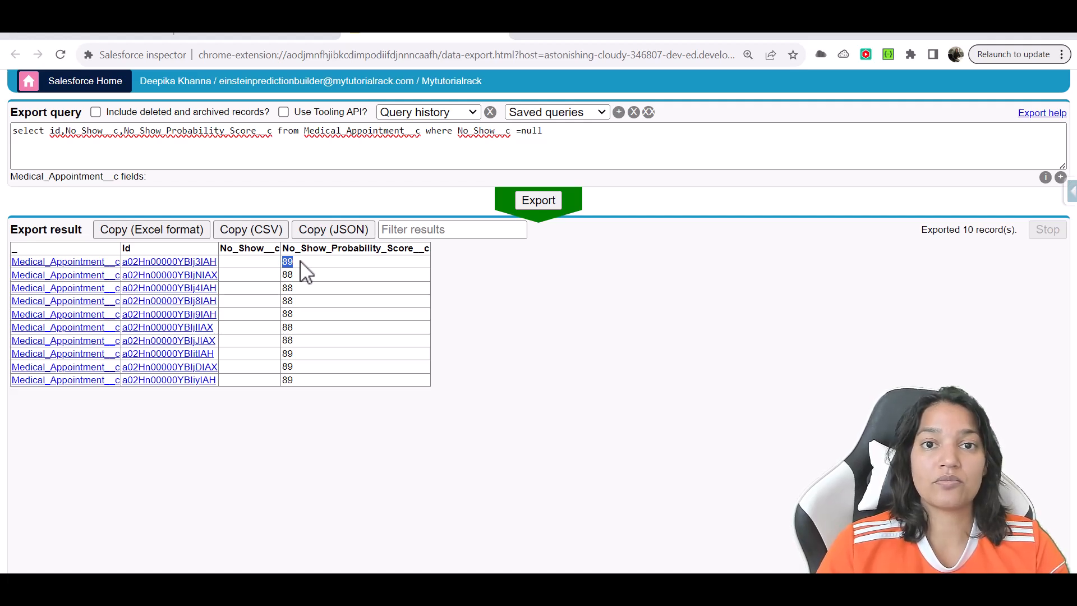
pyautogui.click(303, 273)
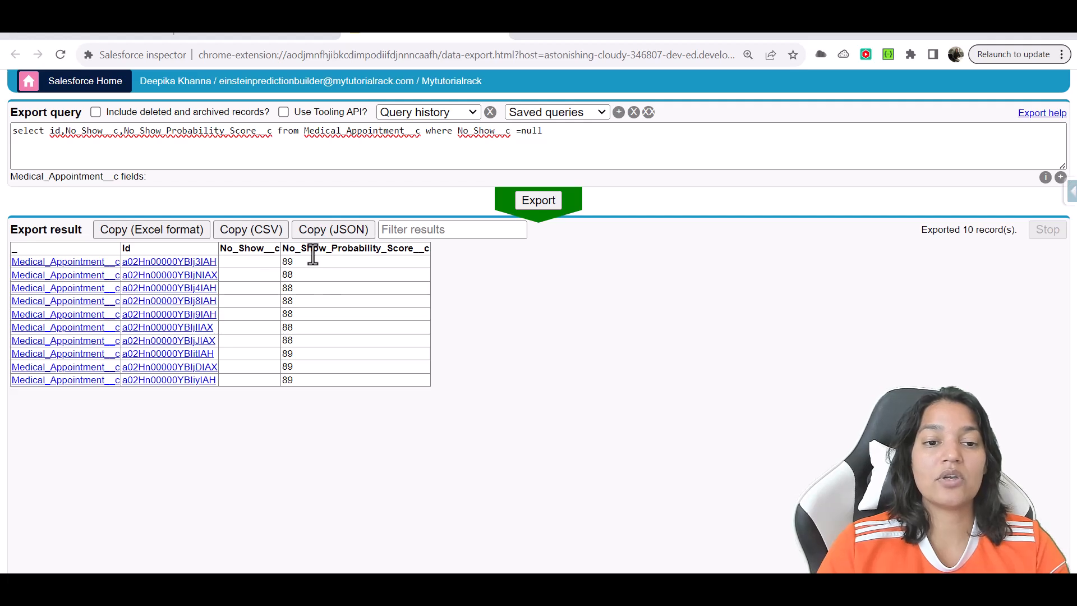
pyautogui.moveTo(282, 248); pyautogui.dragTo(337, 262)
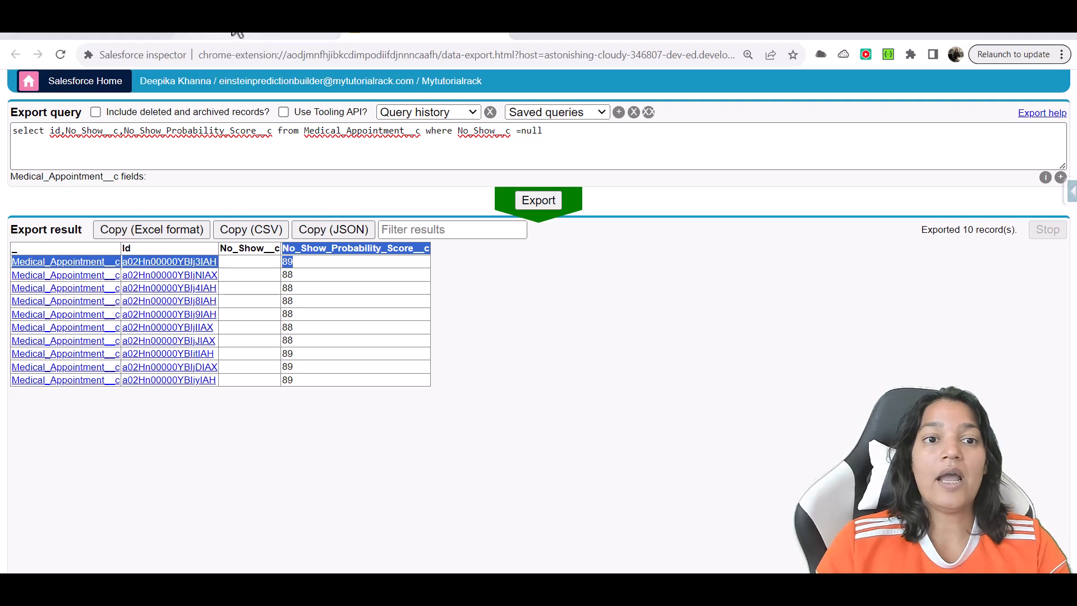
# Step: Return to Einstein Prediction Builder and open the help article on enabling a prediction
pyautogui.click(262, 35)
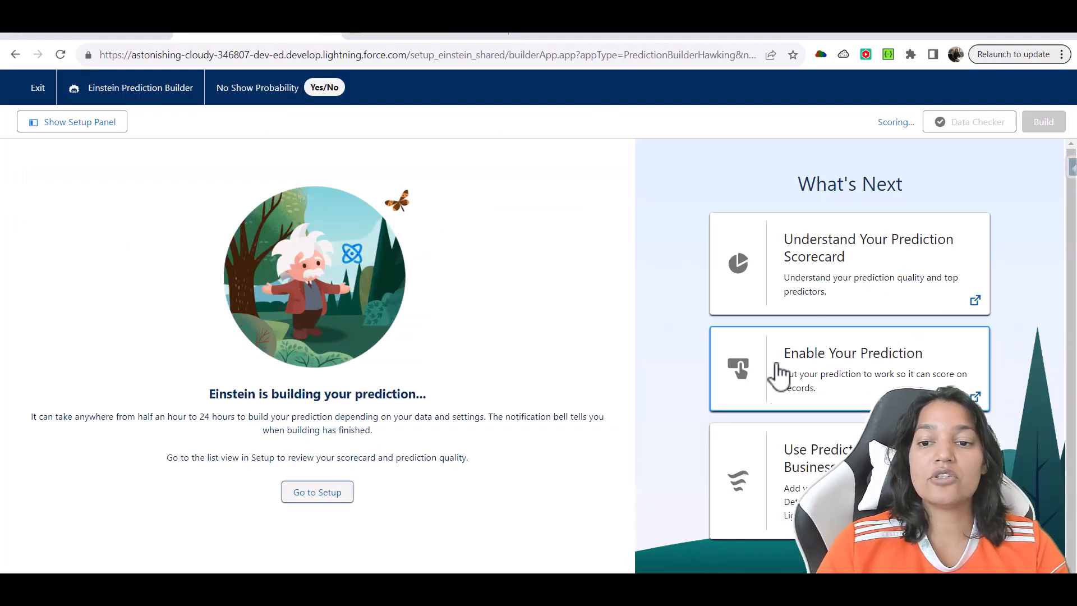
pyautogui.click(811, 388)
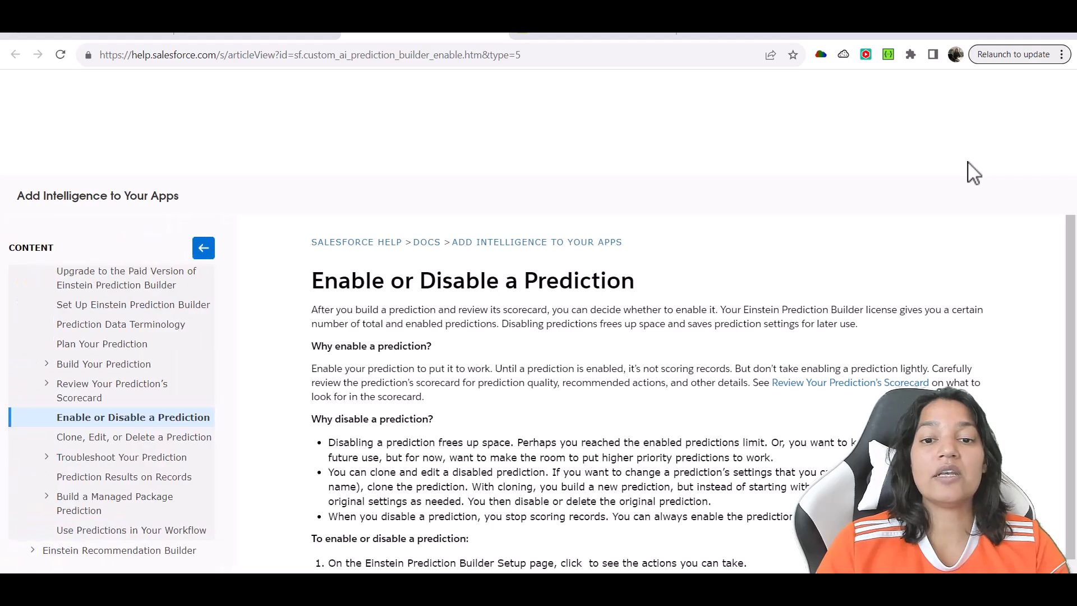
# Step: Review the prediction's build page in Einstein Prediction Builder alongside the help article on enabling or disabling a prediction
pyautogui.click(303, 34)
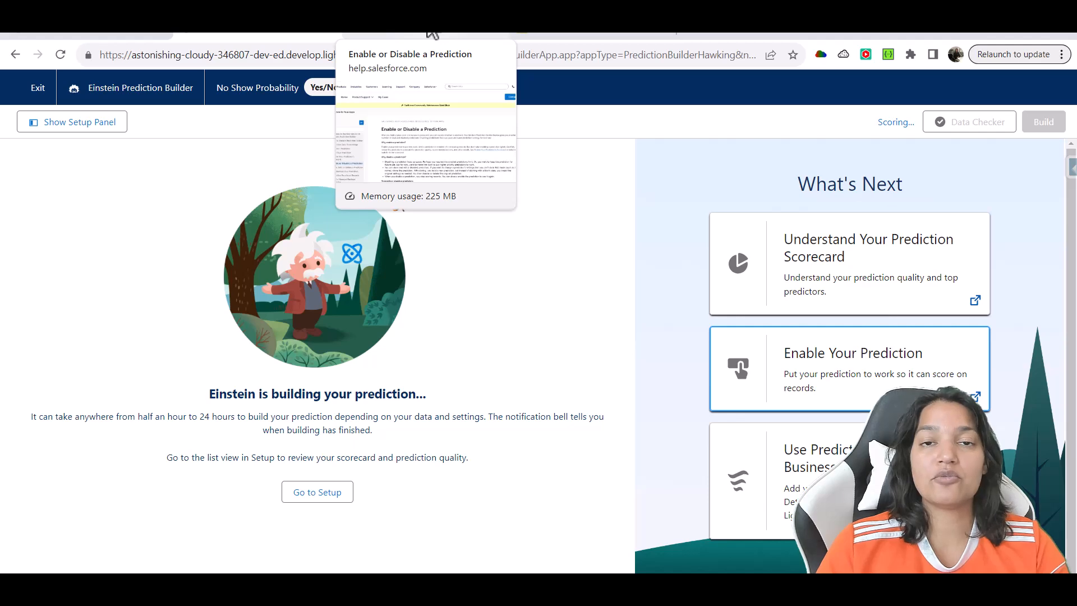
pyautogui.click(441, 35)
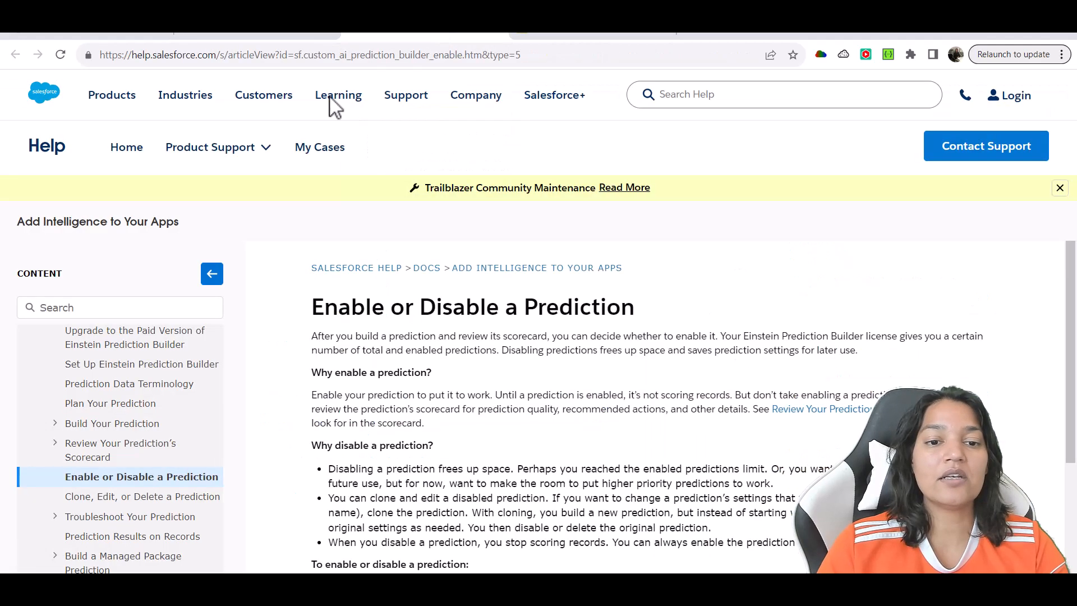
pyautogui.click(271, 35)
# Step: Switch to Salesforce Inspector and review the No_Show_Probability_Score__c result column and the same field in the Medical_Appointment__c query
pyautogui.click(557, 34)
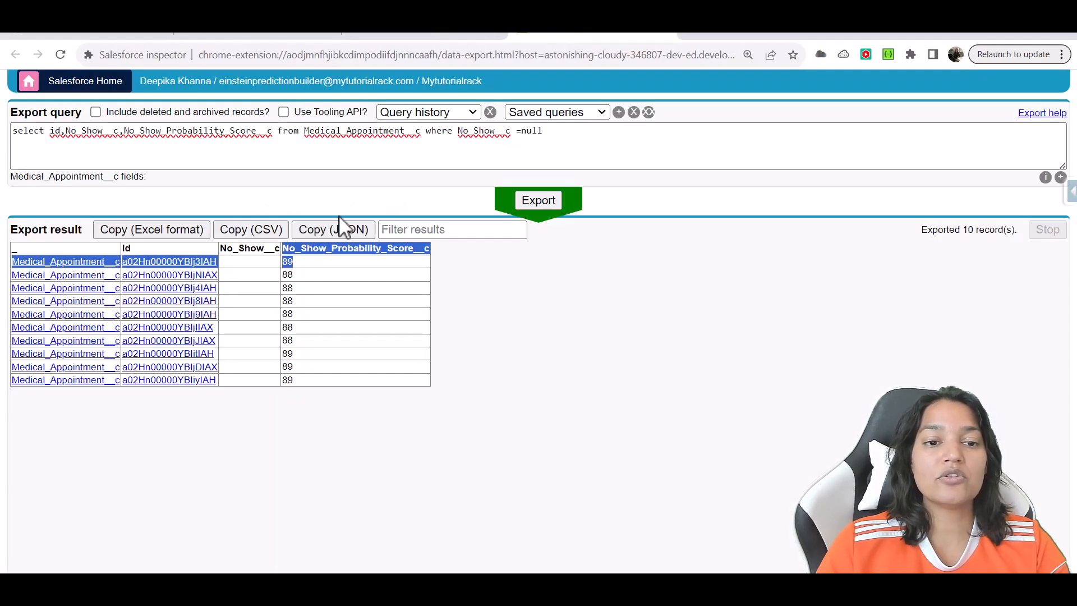
pyautogui.moveTo(289, 251); pyautogui.dragTo(428, 251)
pyautogui.doubleClick(348, 252)
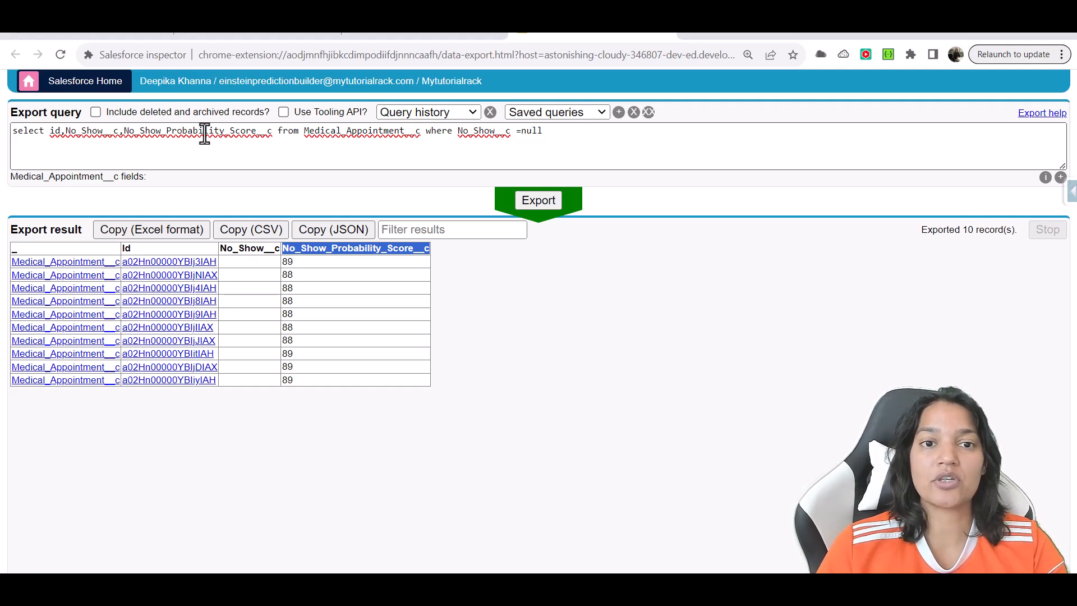
pyautogui.click(208, 35)
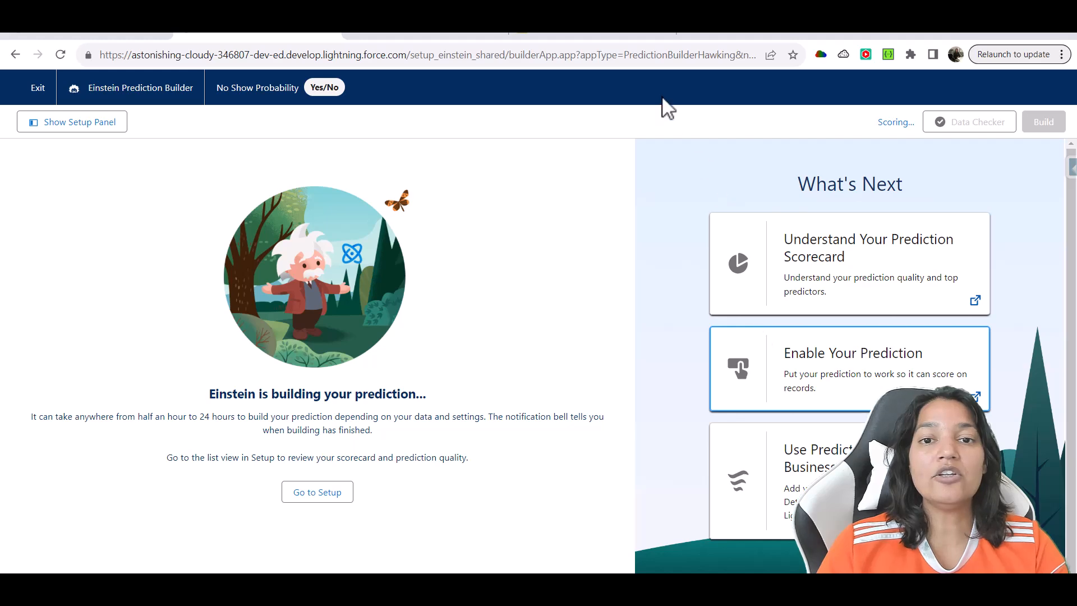
pyautogui.click(586, 33)
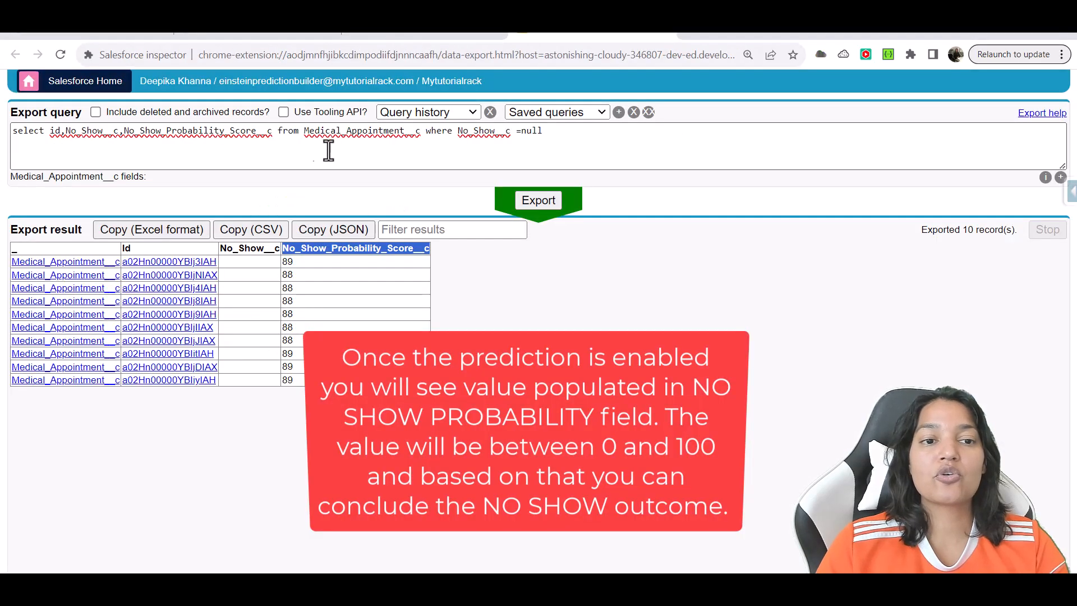
pyautogui.doubleClick(212, 130)
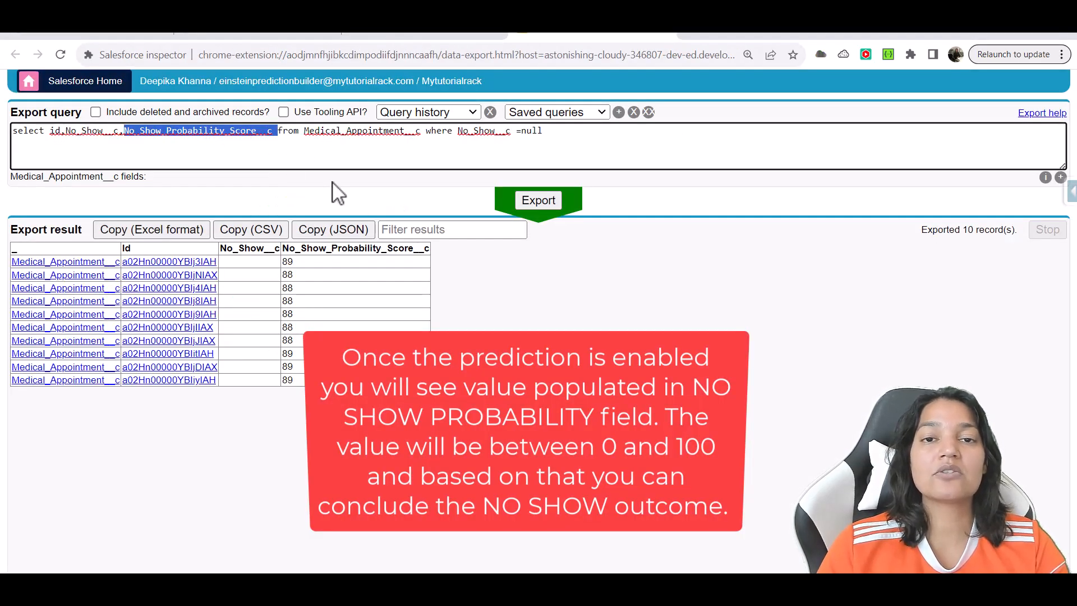